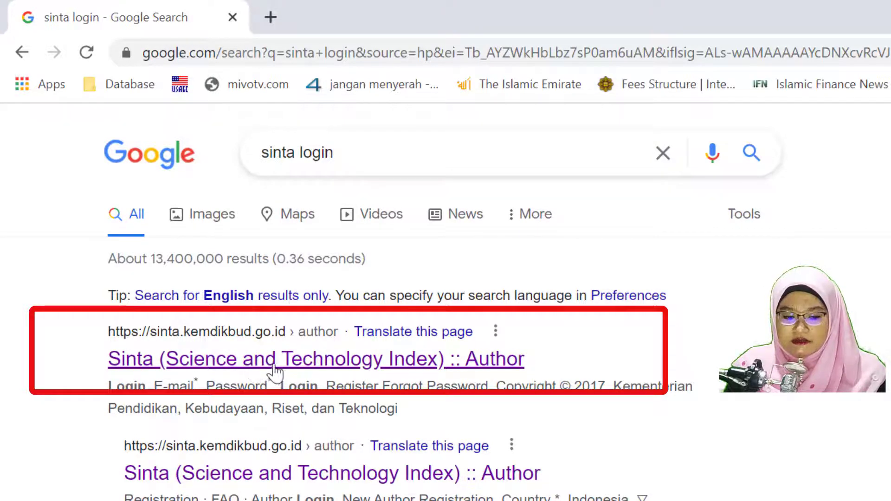
# Step: Open the SINTA Author login page from the search results and go to its new author registration form
pyautogui.click(230, 365)
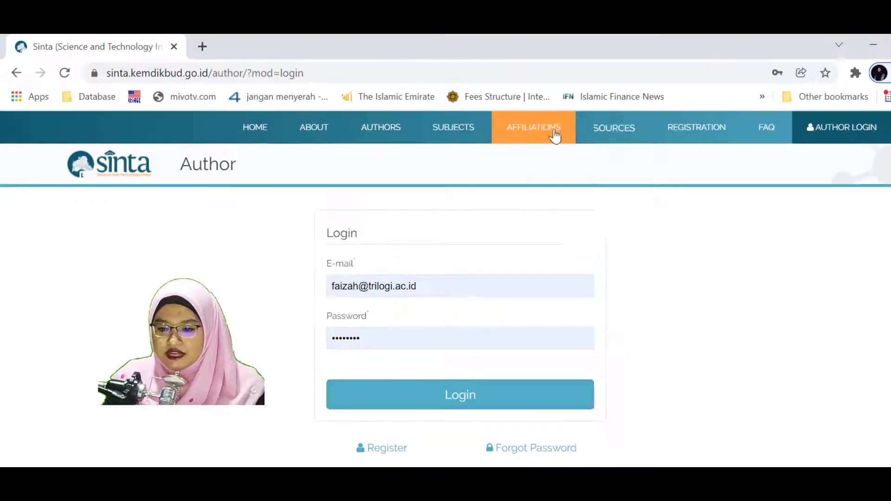
pyautogui.moveTo(637, 132)
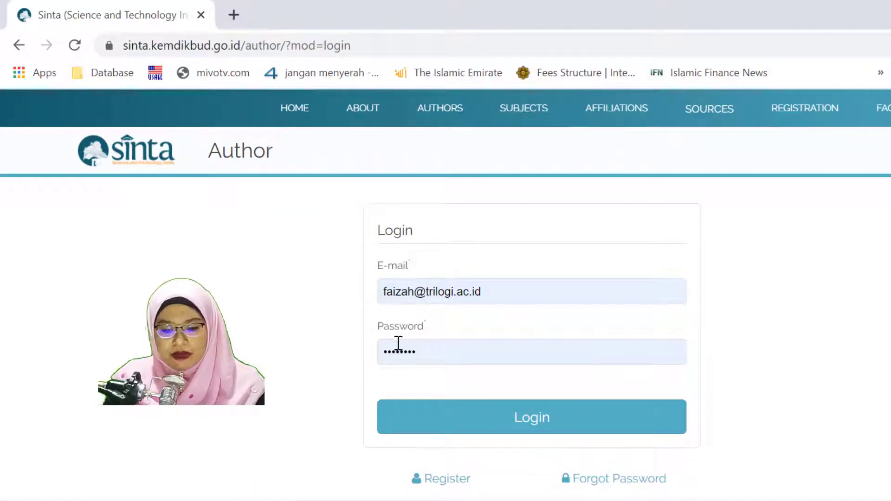
pyautogui.click(446, 481)
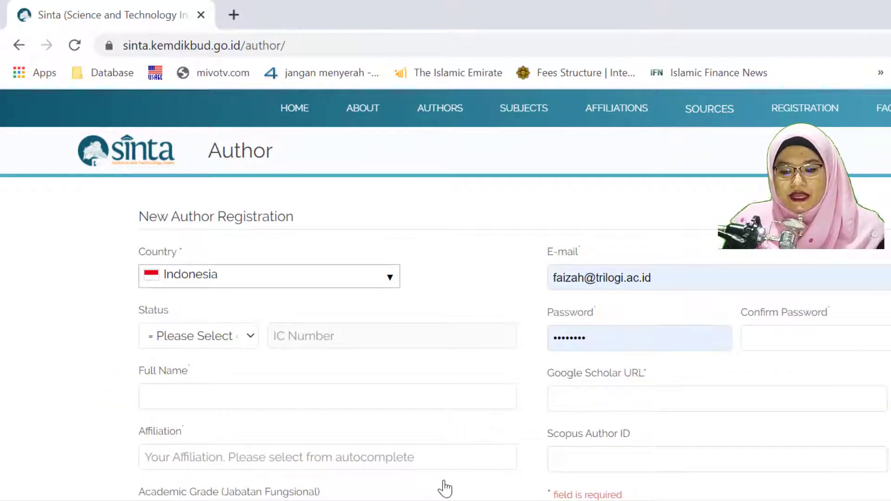
# Step: Examine the author registration form, including the Academic Grade options and the Google Scholar URL and Scopus Author ID fields
pyautogui.scroll(-2, 489, 324)
pyautogui.scroll(2, 218, 278)
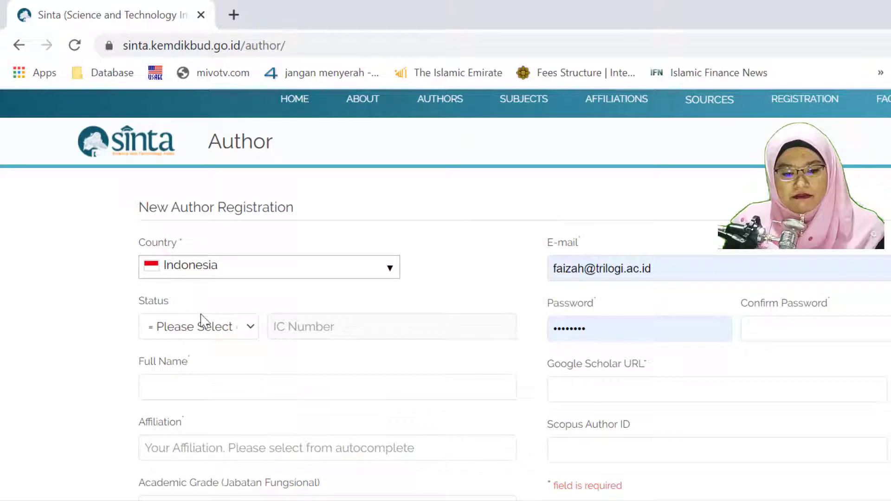
pyautogui.scroll(-3, 247, 376)
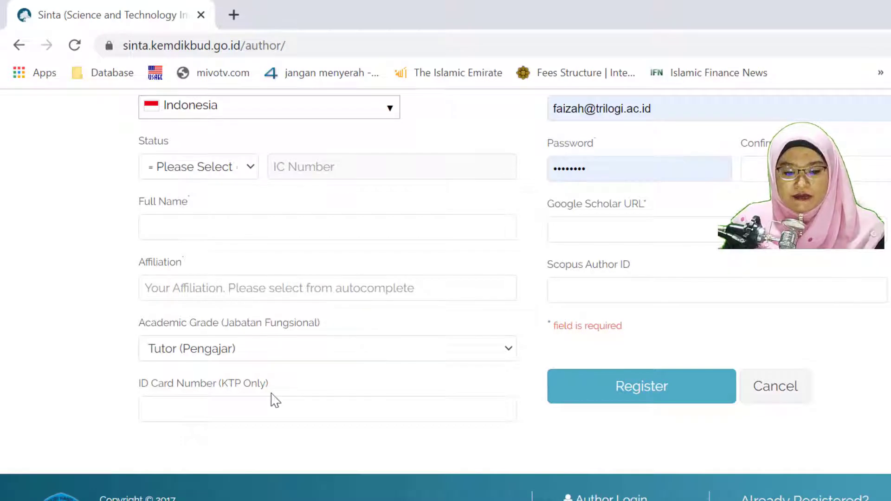
pyautogui.click(327, 359)
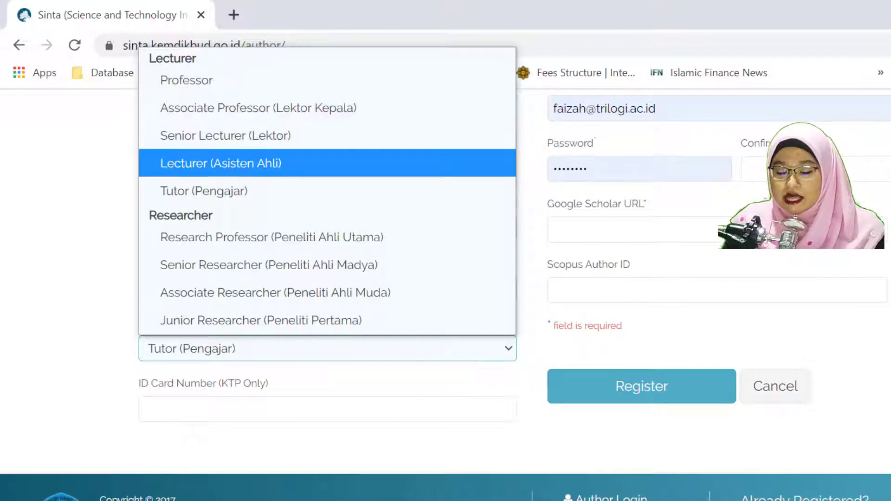
pyautogui.click(47, 240)
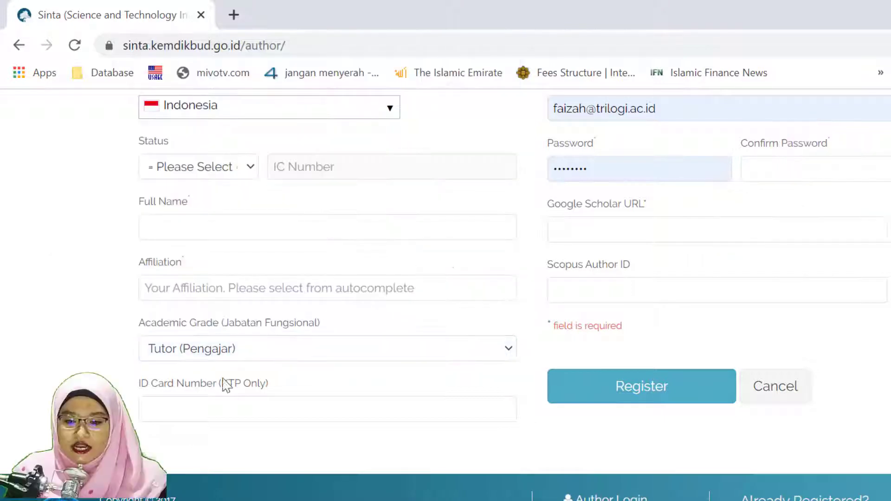
pyautogui.scroll(1, 258, 400)
pyautogui.scroll(1, 258, 401)
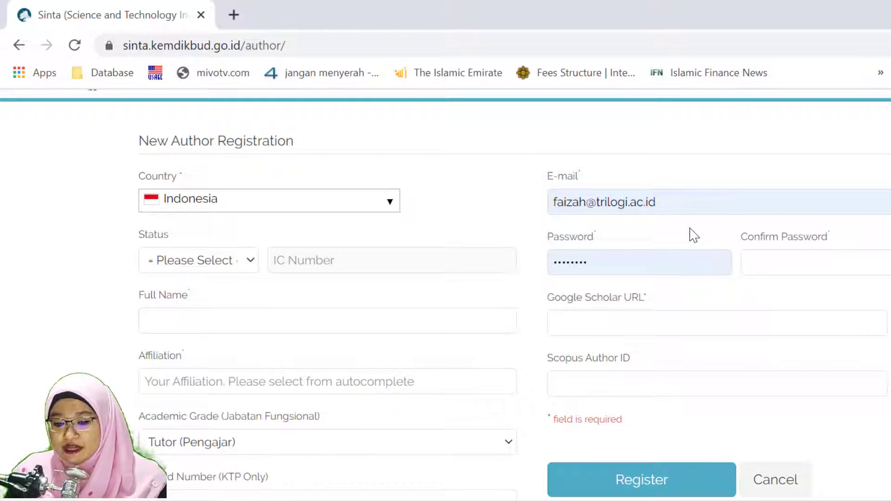
pyautogui.scroll(-2, 681, 292)
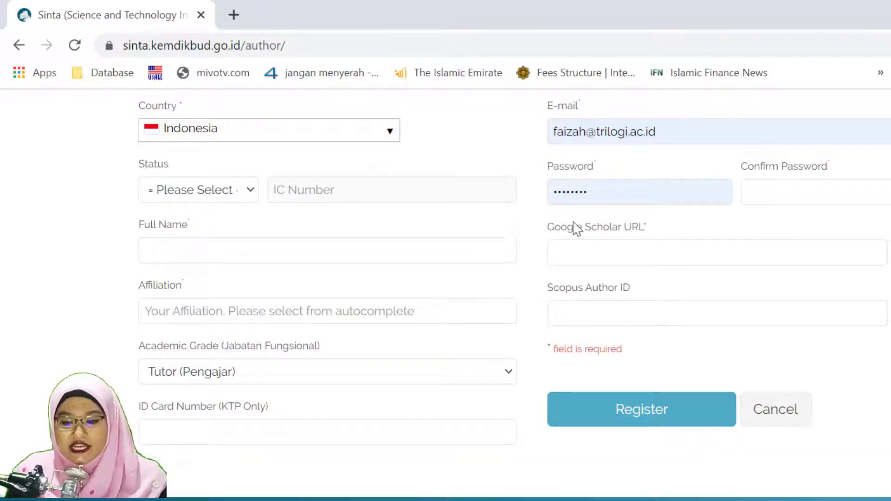
pyautogui.click(607, 262)
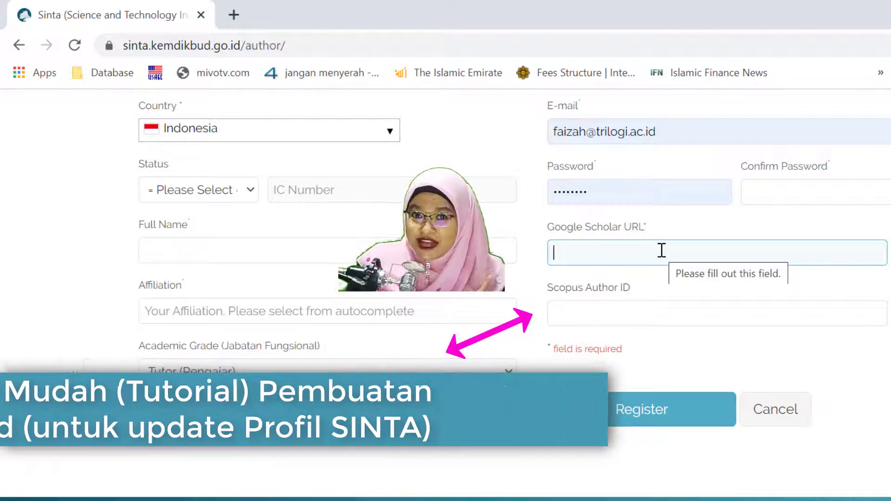
pyautogui.click(624, 313)
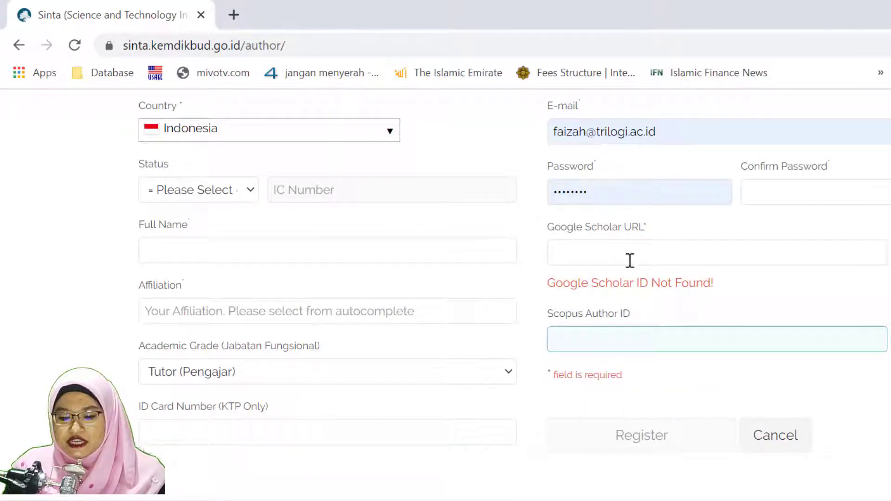
# Step: Return to the Google home page and search for "sinta login"
pyautogui.click(18, 46)
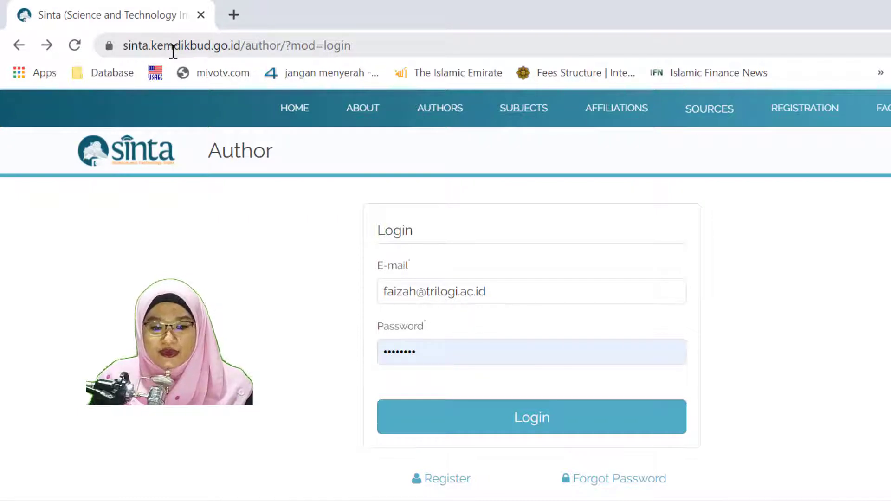
pyautogui.click(17, 44)
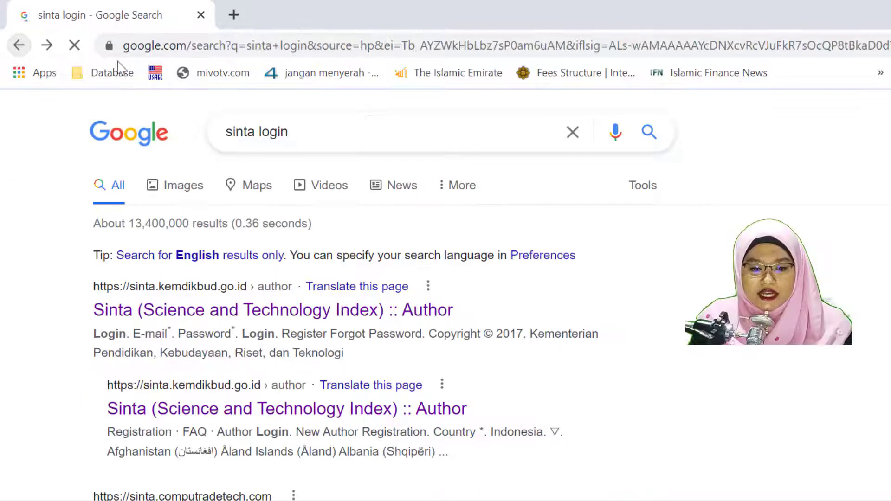
pyautogui.click(19, 45)
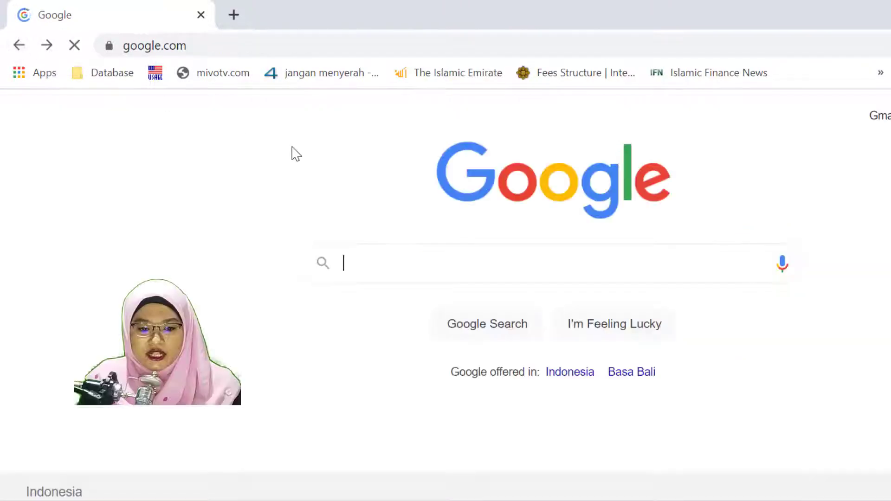
pyautogui.write('sintam')
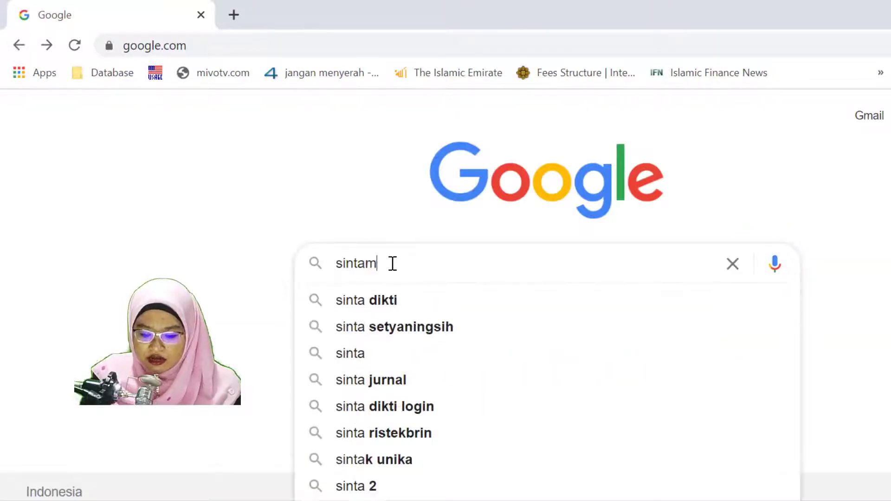
pyautogui.write('lo')
pyautogui.press('BackSpace')
pyautogui.press('BackSpace')
pyautogui.press('BackSpace')
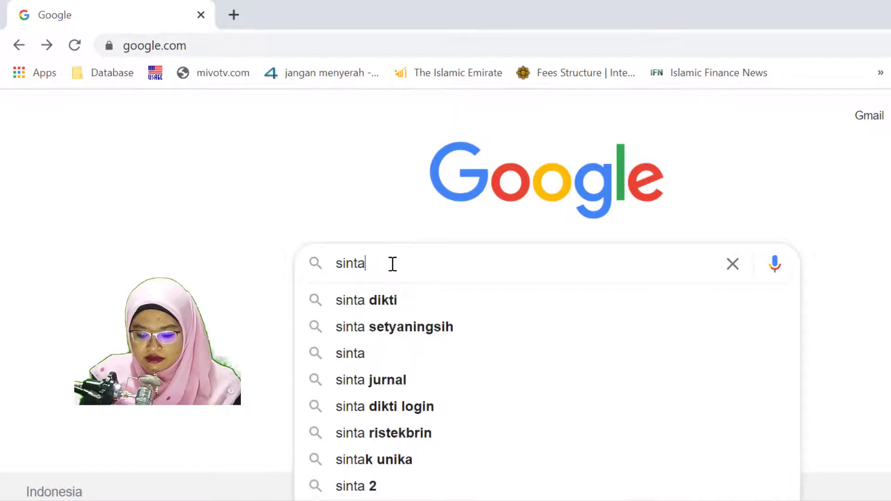
pyautogui.write('login')
pyautogui.press('Return')
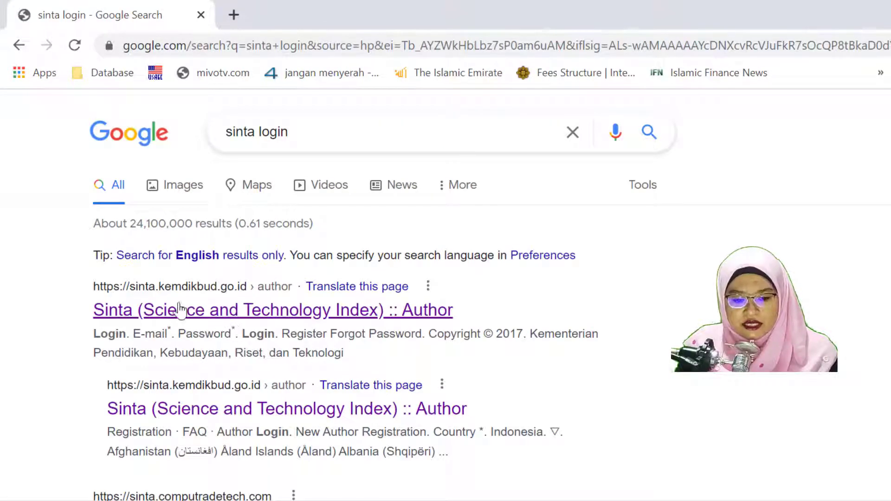
# Step: Open the SINTA Author login page from the search results and log in with the prefilled account credentials
pyautogui.click(246, 319)
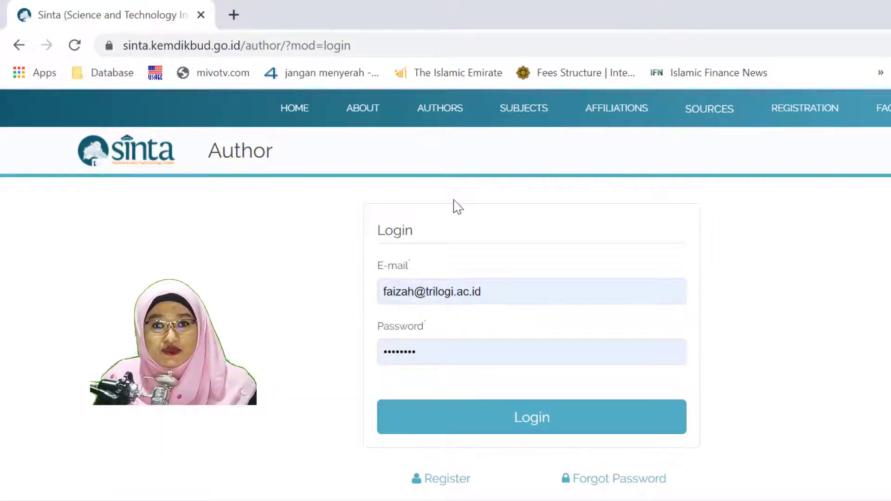
pyautogui.click(514, 286)
pyautogui.click(312, 324)
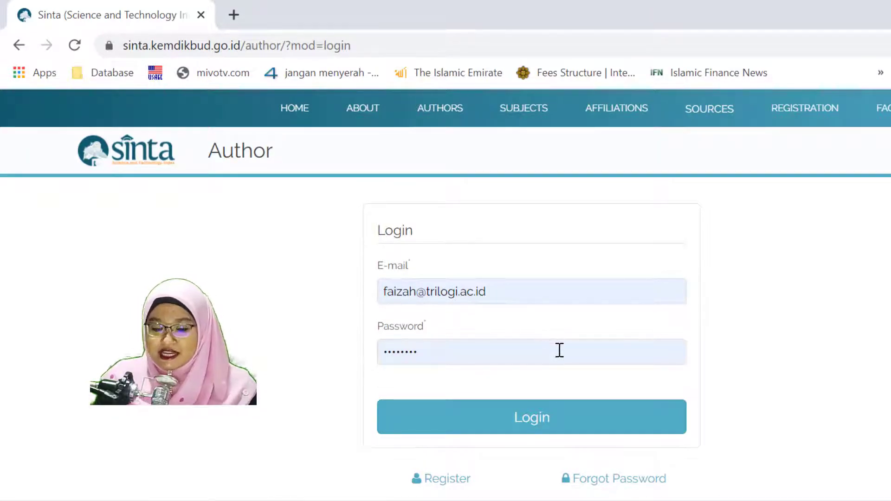
pyautogui.click(538, 427)
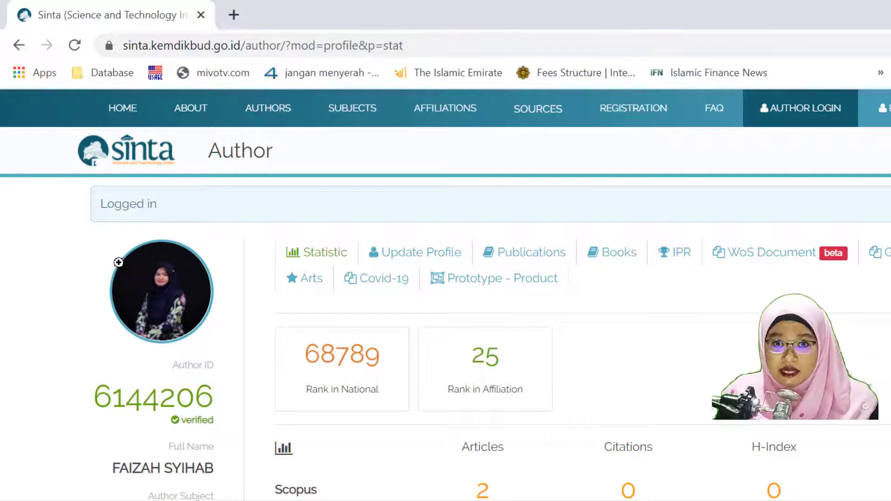
# Step: Review the author profile's sidebar details, including the subjects, title, affiliation and department
pyautogui.scroll(-2, 118, 262)
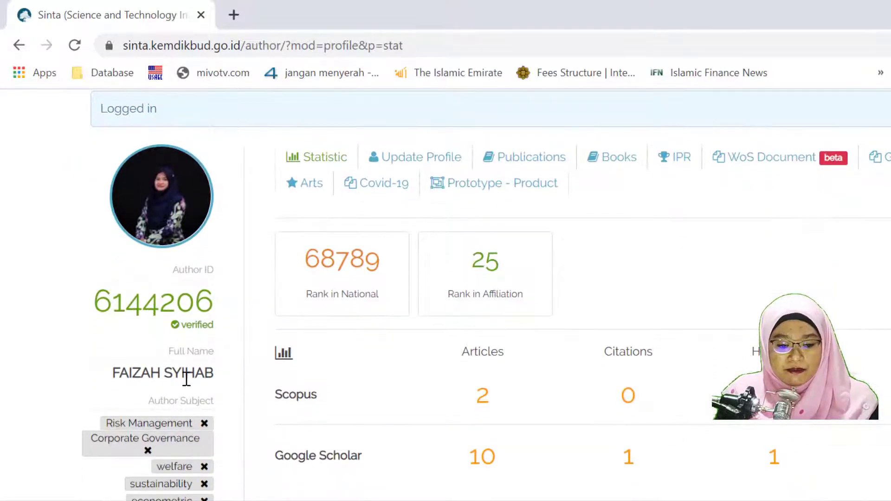
pyautogui.scroll(-3, 186, 378)
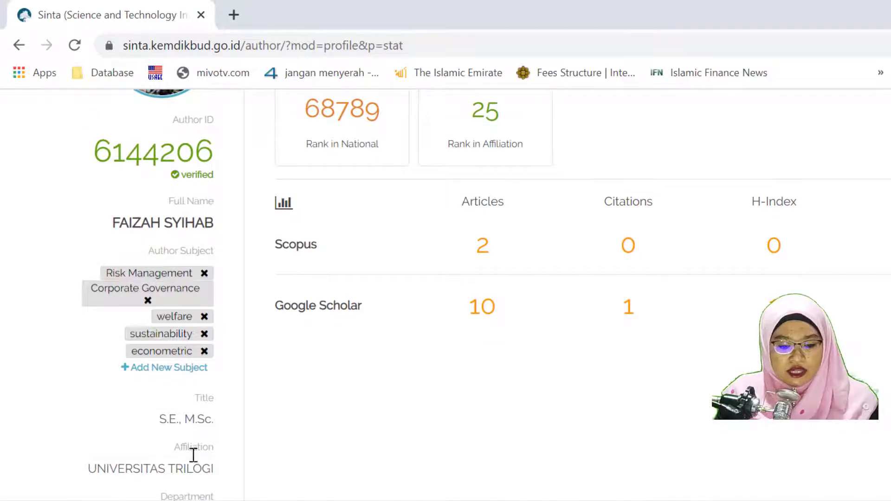
pyautogui.scroll(-3, 197, 479)
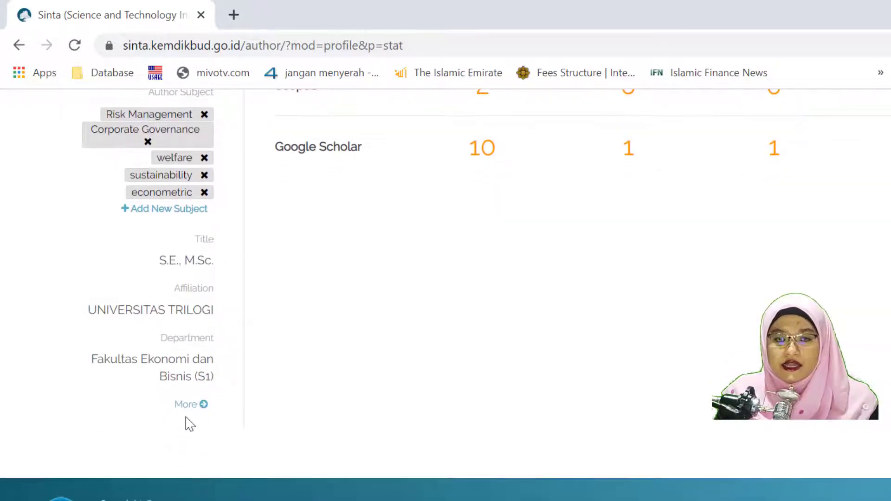
pyautogui.scroll(8, 188, 424)
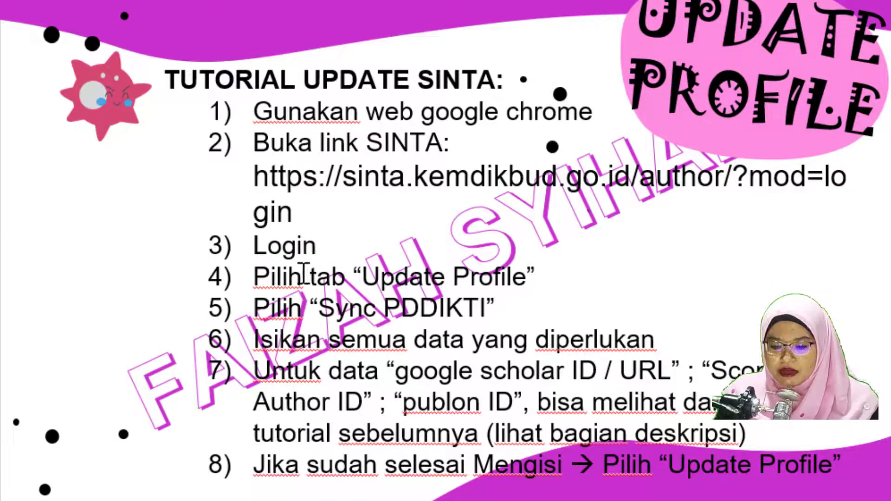
# Step: Switch to the tutorial slide and highlight "Update Profile" in instruction 4
pyautogui.moveTo(310, 278); pyautogui.dragTo(482, 283)
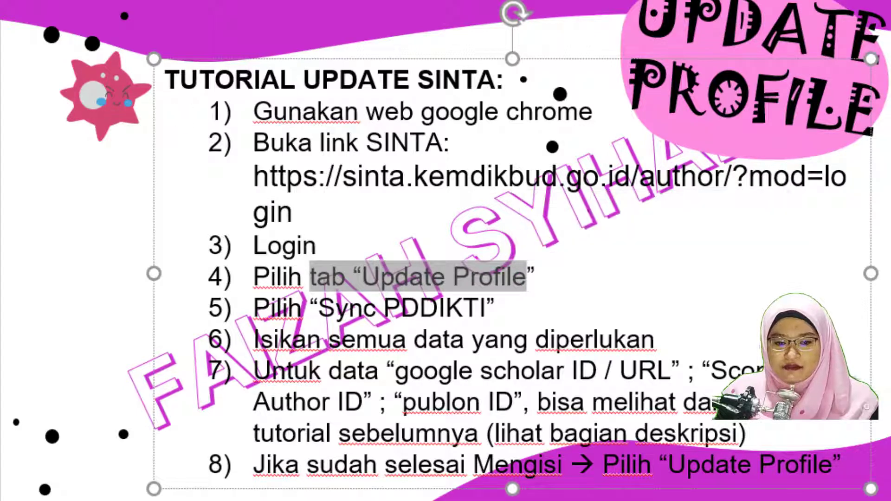
pyautogui.moveTo(363, 276); pyautogui.dragTo(508, 280)
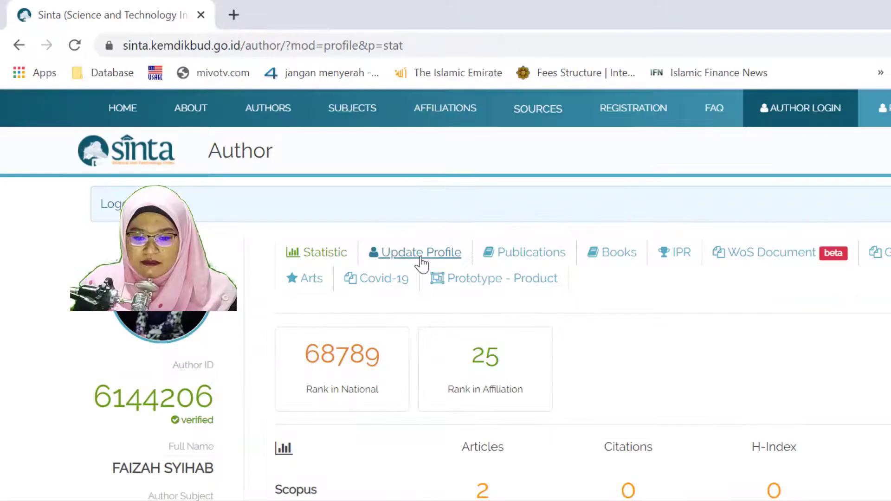
# Step: View the SINTA Update Profile page, and review the Statistic page's rankings and Scopus and Google Scholar figures
pyautogui.click(564, 346)
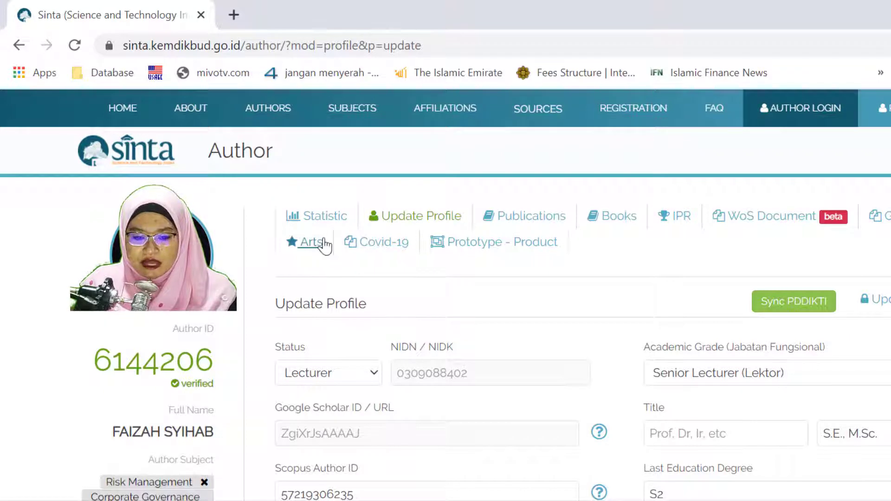
pyautogui.click(323, 219)
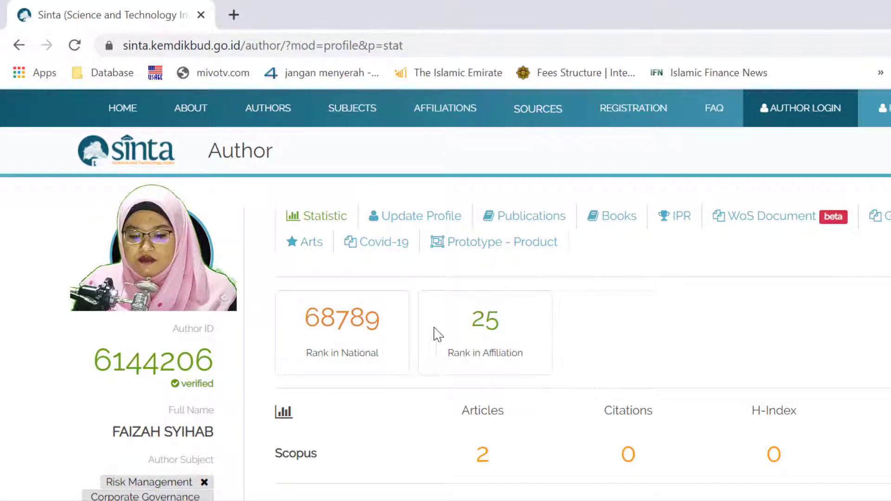
pyautogui.scroll(-3, 484, 323)
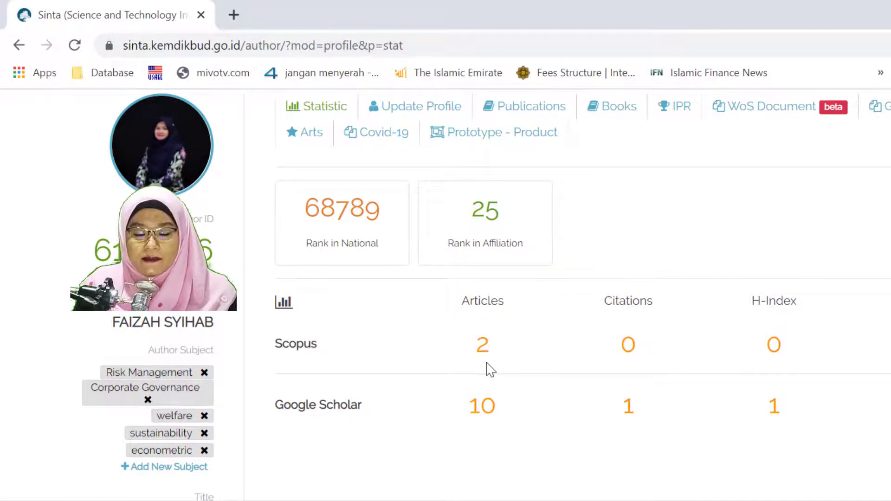
pyautogui.scroll(1, 488, 371)
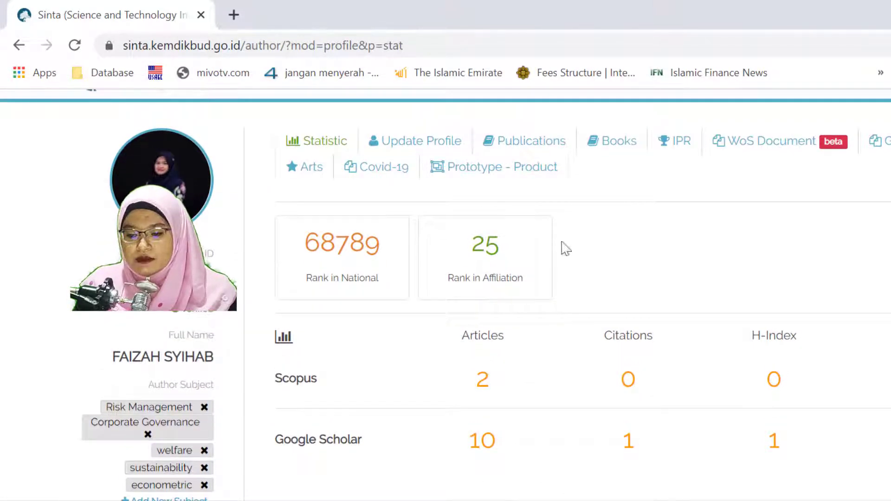
pyautogui.scroll(2, 448, 336)
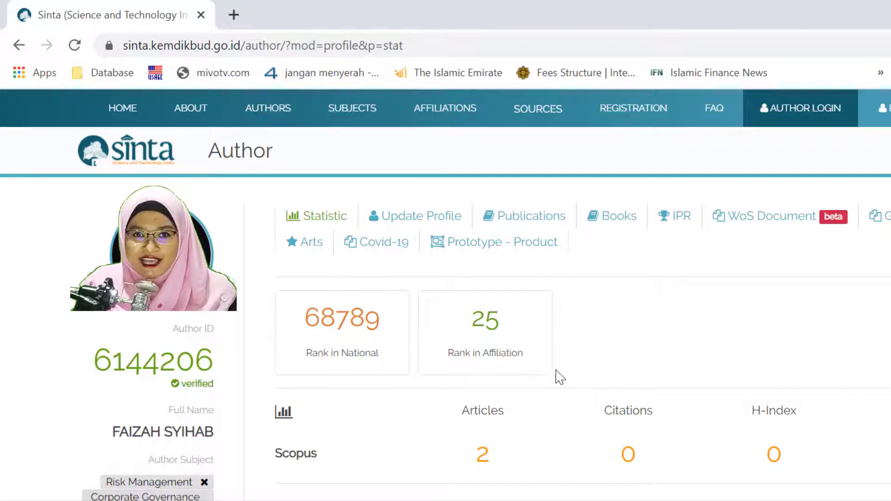
# Step: Open the Update Profile page and sync the author profile with PDDIKTI
pyautogui.click(439, 225)
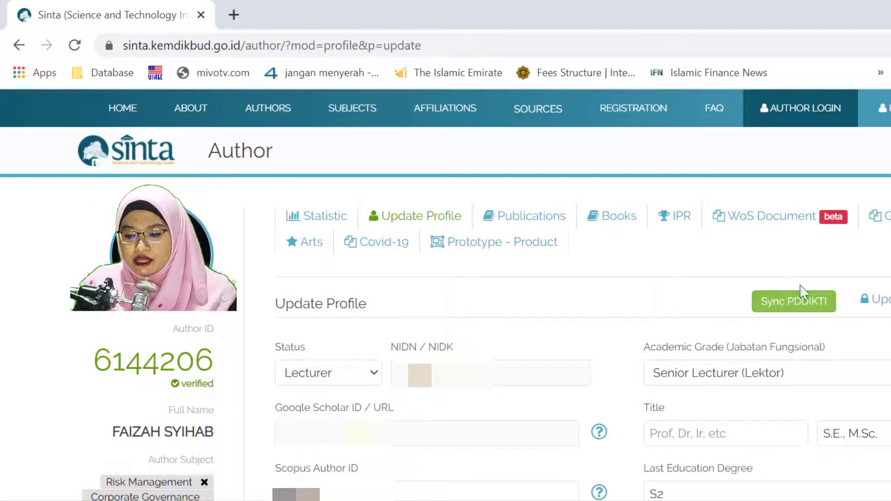
pyautogui.click(789, 302)
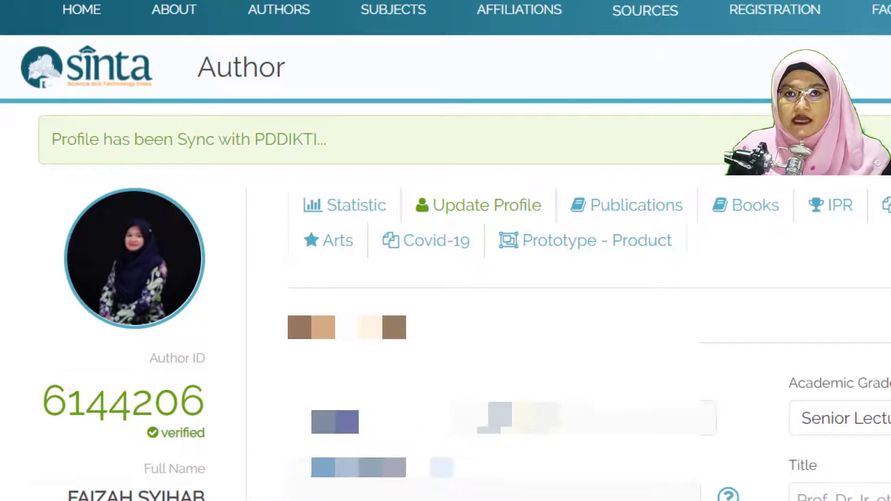
pyautogui.scroll(-1, 396, 317)
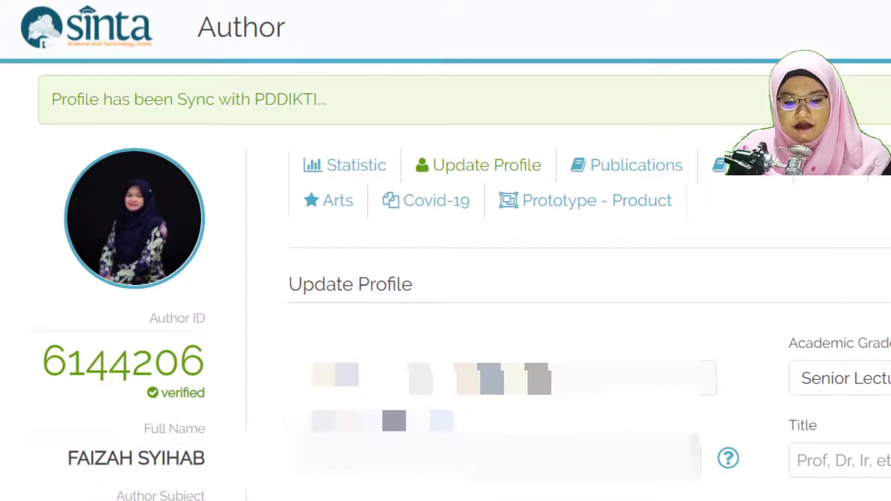
pyautogui.scroll(-3, 445, 325)
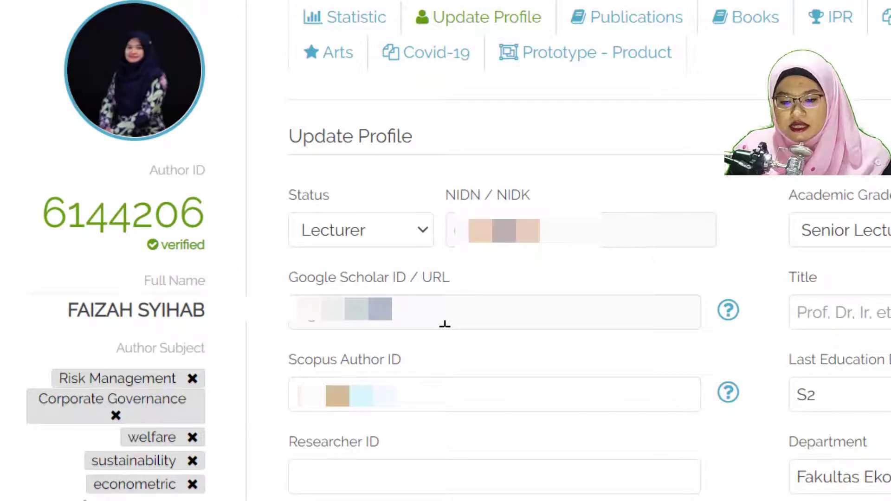
# Step: Examine the synced Update Profile form, from status and NIDN / NIDK to the academic grade and department (Sync PDPT) fields
pyautogui.scroll(-1, 445, 325)
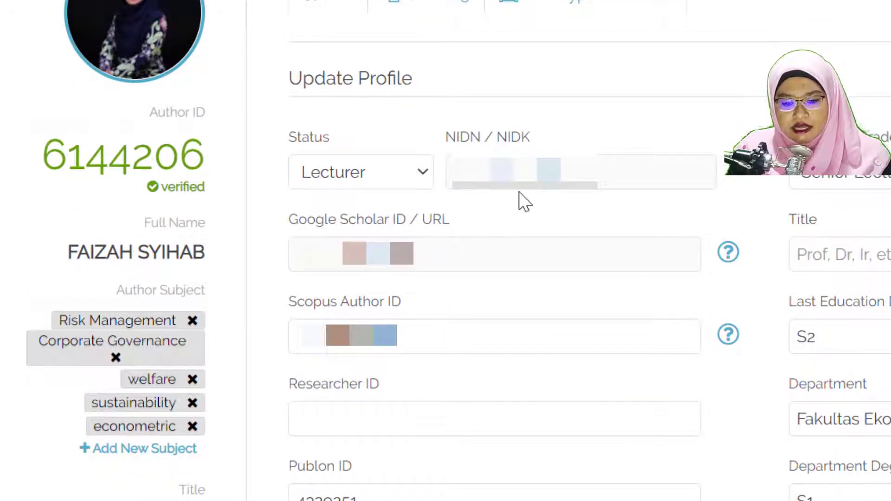
pyautogui.scroll(-1, 518, 334)
pyautogui.scroll(-5, 458, 250)
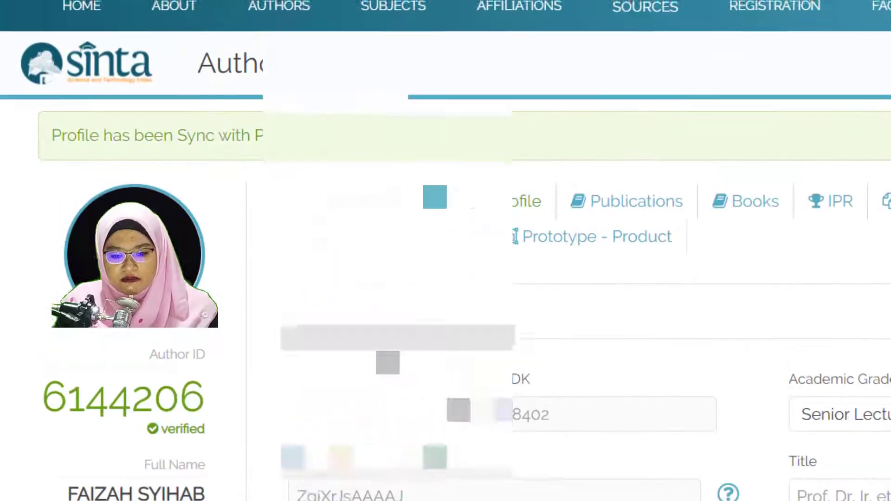
pyautogui.scroll(-7, 446, 251)
pyautogui.scroll(-5, 446, 251)
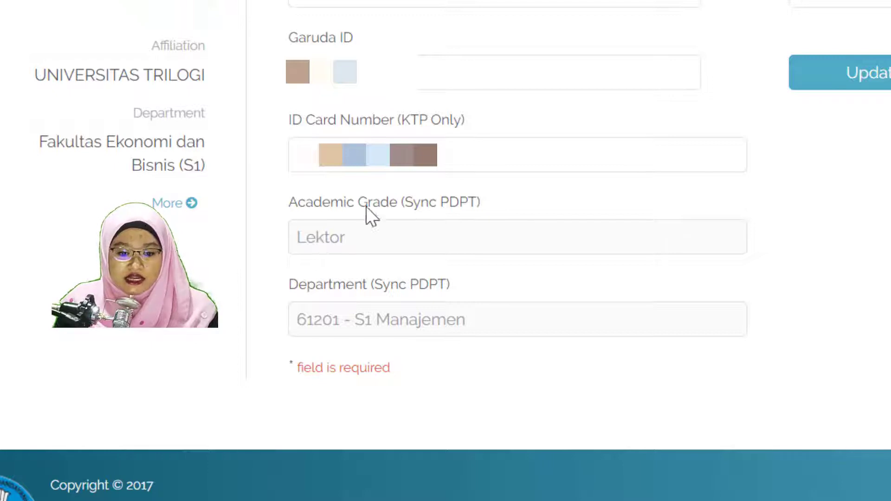
pyautogui.scroll(4, 622, 312)
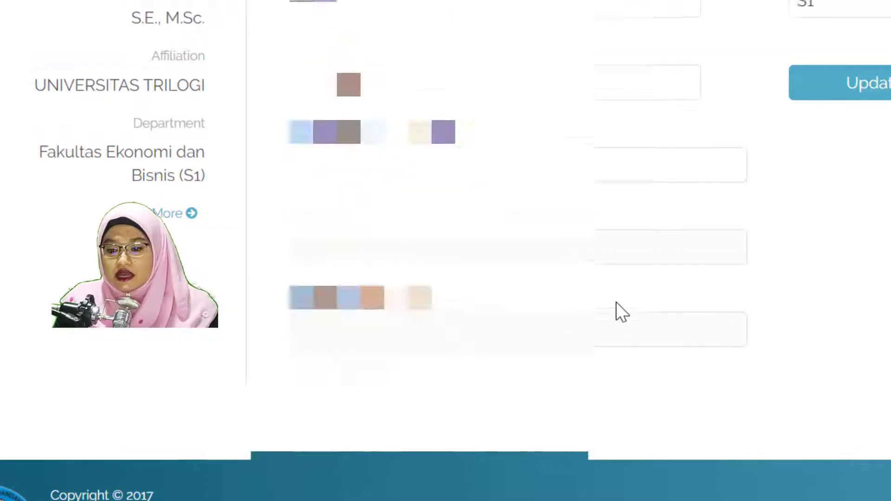
pyautogui.scroll(9, 616, 302)
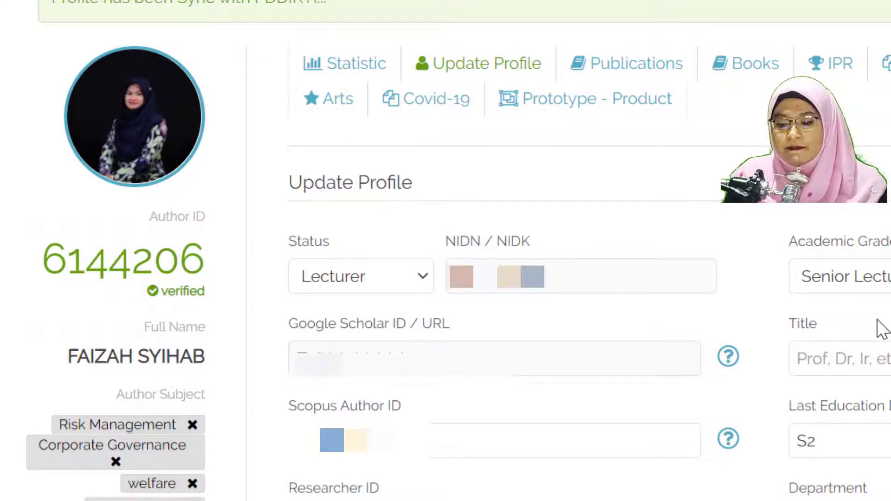
pyautogui.scroll(-5, 882, 328)
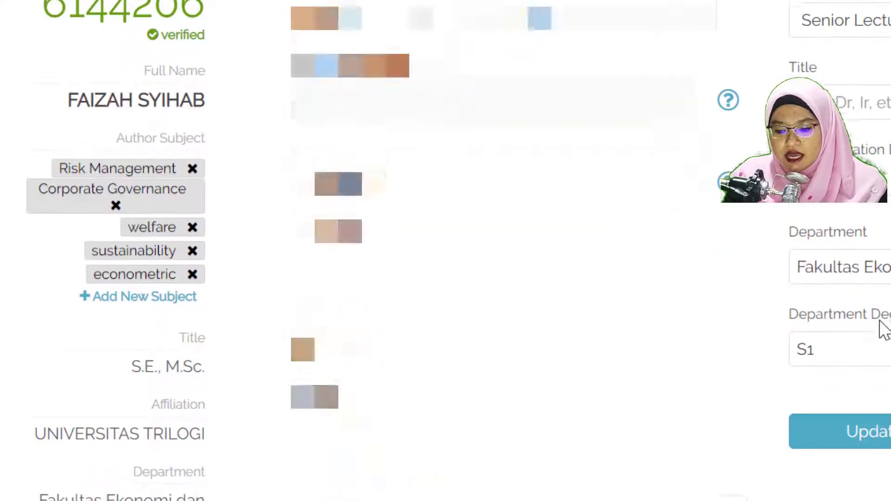
pyautogui.scroll(5, 882, 328)
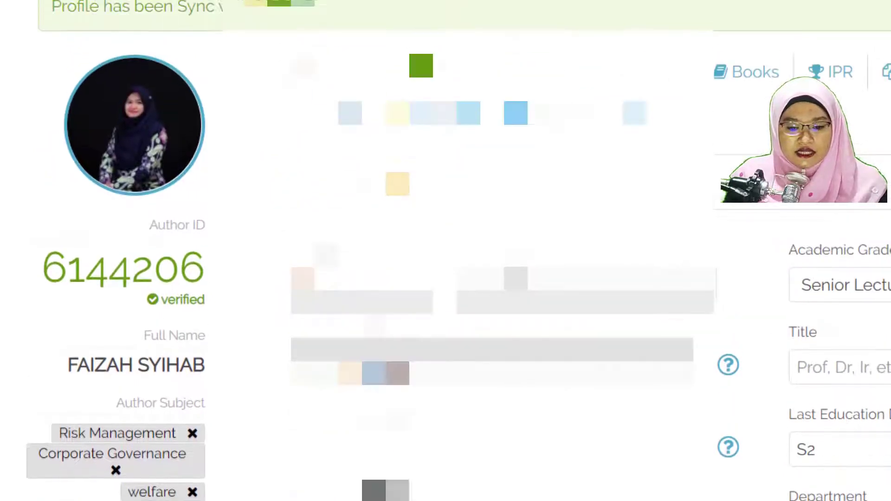
# Step: Review the Scopus Author ID, Publon ID and Garuda ID fields in the Update Profile form, selecting their labels
pyautogui.scroll(-3, 882, 328)
pyautogui.moveTo(289, 278); pyautogui.dragTo(414, 289)
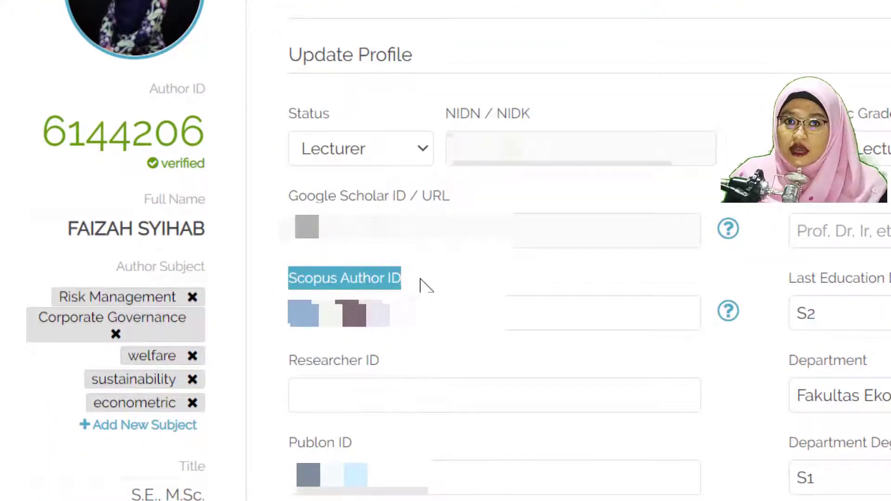
pyautogui.click(399, 311)
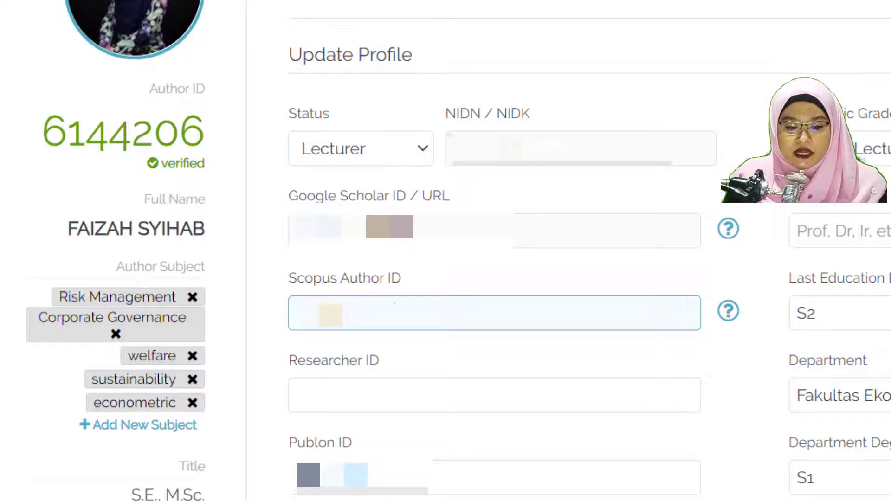
pyautogui.scroll(-2, 414, 315)
pyautogui.moveTo(290, 343); pyautogui.dragTo(389, 338)
pyautogui.scroll(-1, 389, 338)
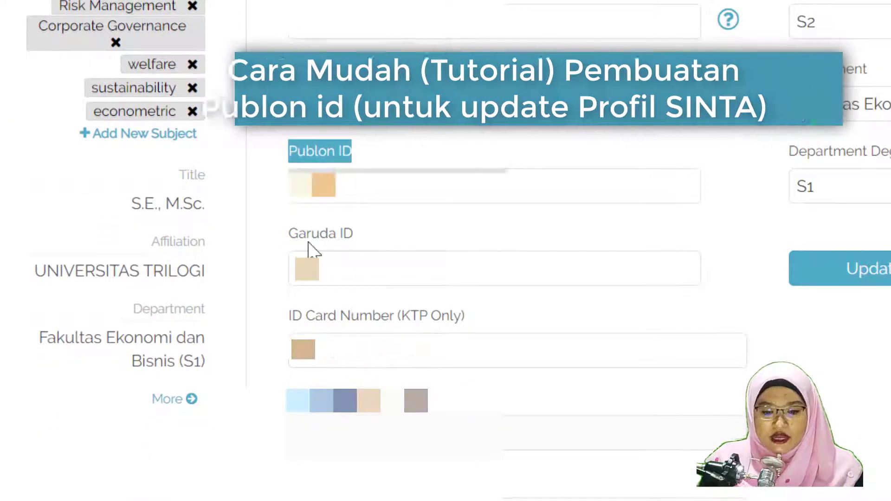
pyautogui.moveTo(298, 234); pyautogui.dragTo(365, 238)
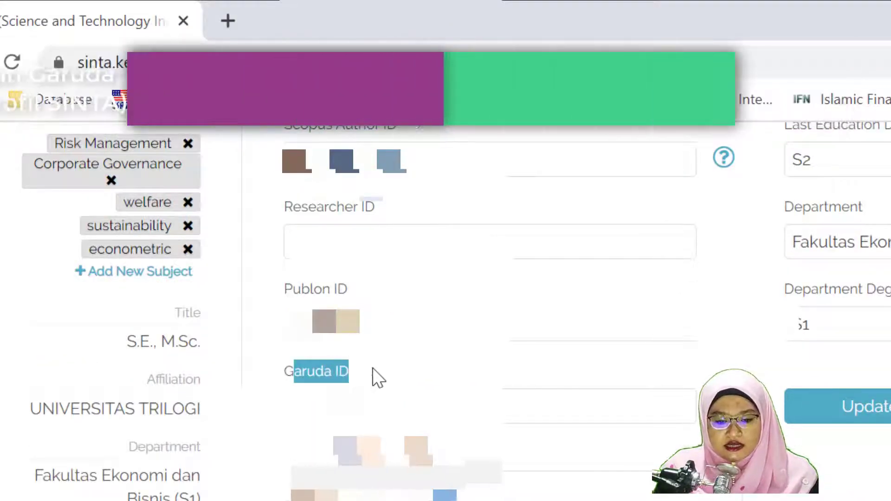
pyautogui.click(373, 370)
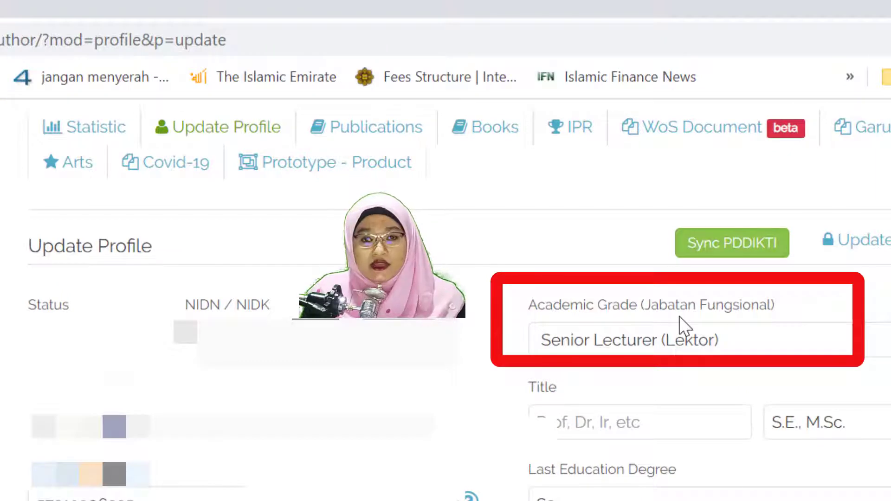
# Step: Check the Academic Grade options, and review the title, last education degree and department fields
pyautogui.click(691, 342)
pyautogui.click(689, 342)
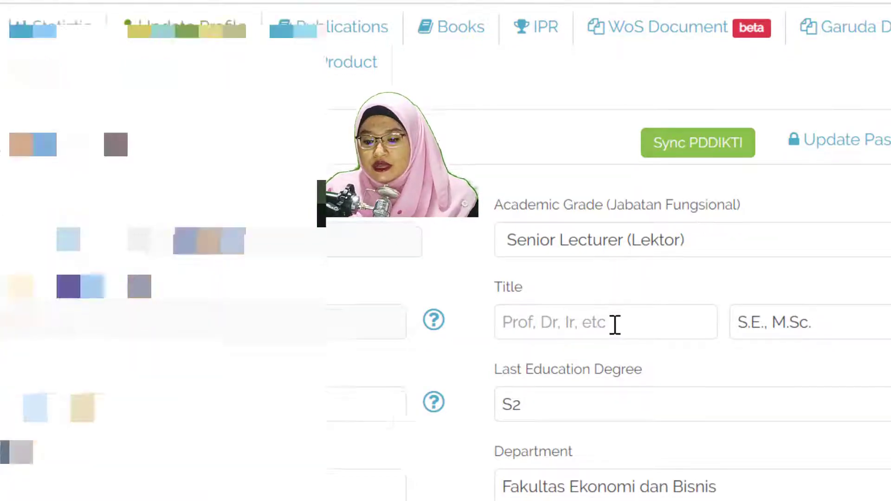
pyautogui.scroll(-3, 615, 325)
pyautogui.scroll(-3, 615, 325)
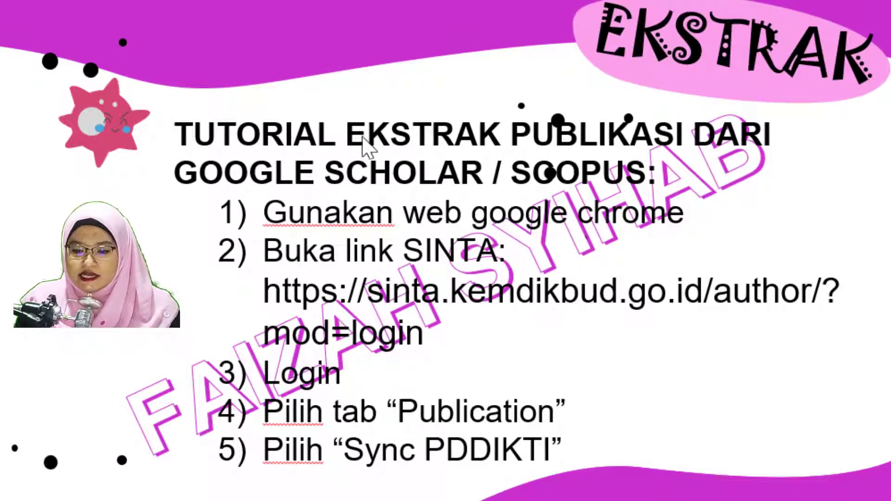
# Step: Switch to the publication extraction slide and highlight its title, "Login" in instruction 3 and "Publication" in instruction 4
pyautogui.moveTo(348, 139); pyautogui.dragTo(754, 144)
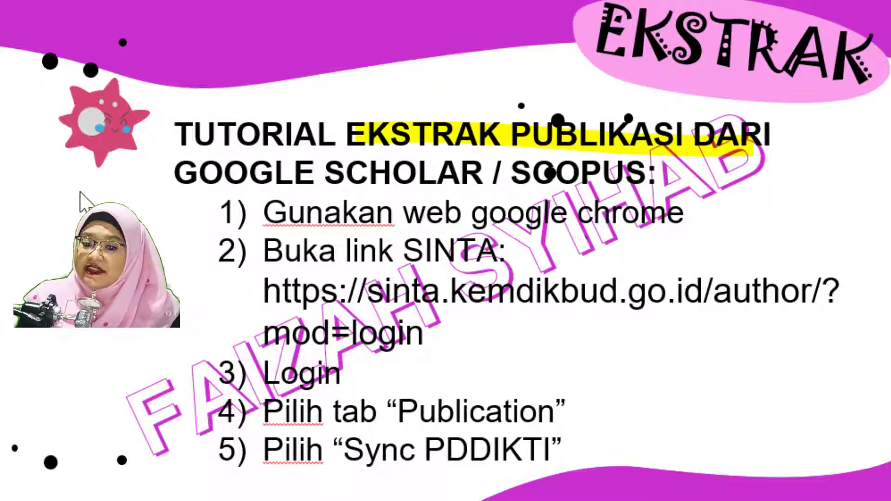
pyautogui.moveTo(190, 182); pyautogui.dragTo(656, 171)
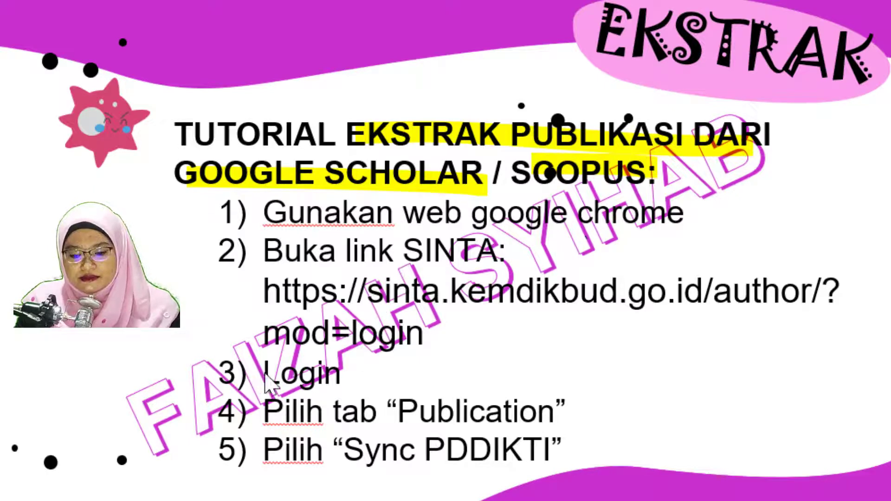
pyautogui.moveTo(255, 373); pyautogui.dragTo(359, 374)
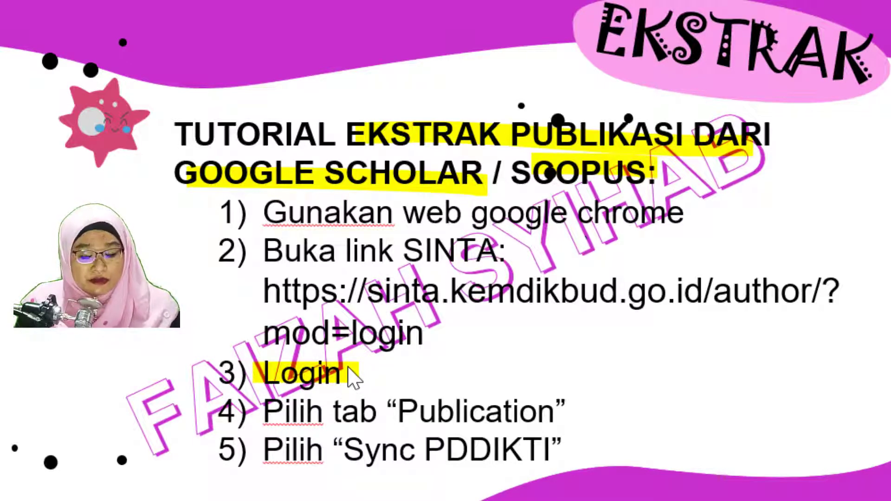
pyautogui.moveTo(394, 411); pyautogui.dragTo(584, 411)
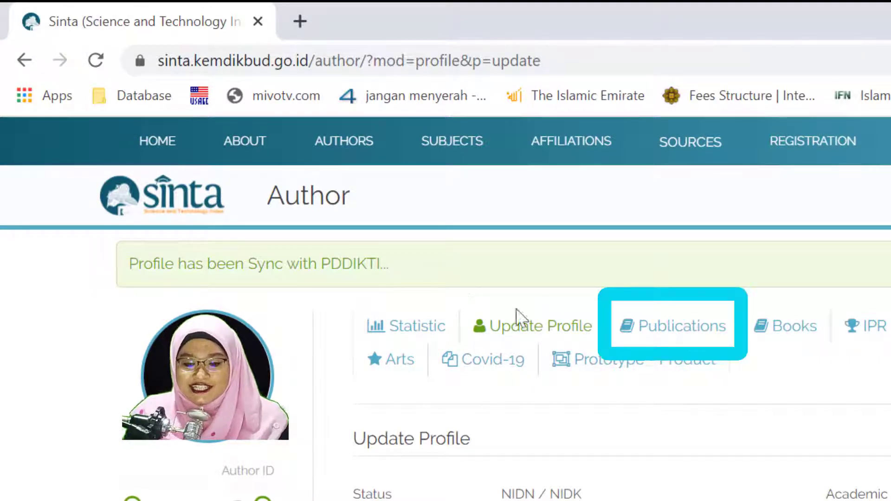
# Step: Switch to SINTA, open the author's Publications page and show more Scopus-indexed documents
pyautogui.click(683, 330)
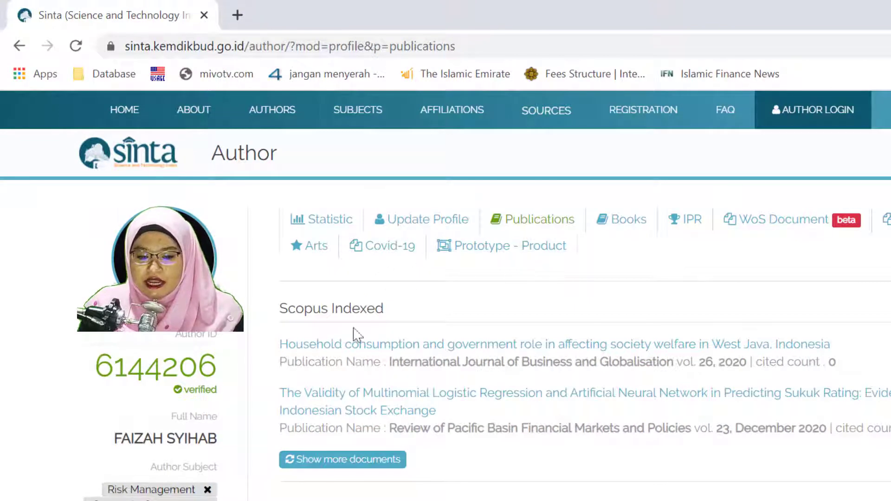
pyautogui.scroll(-1, 572, 408)
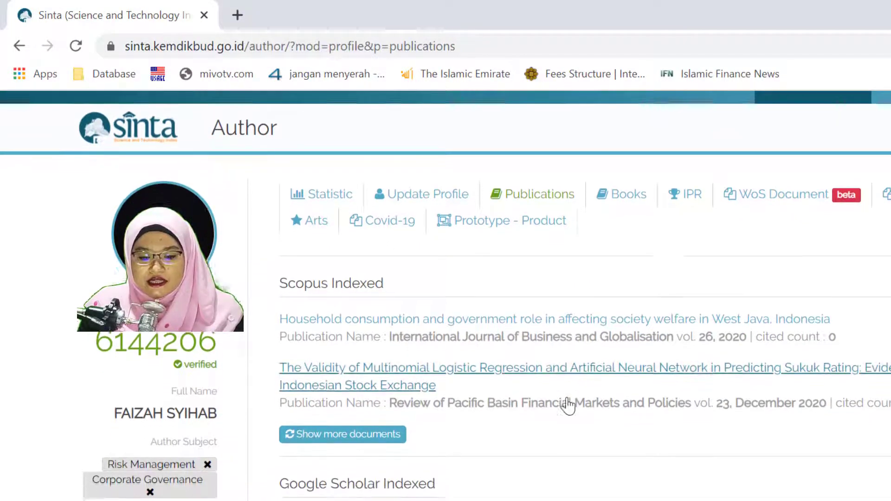
pyautogui.scroll(1, 570, 396)
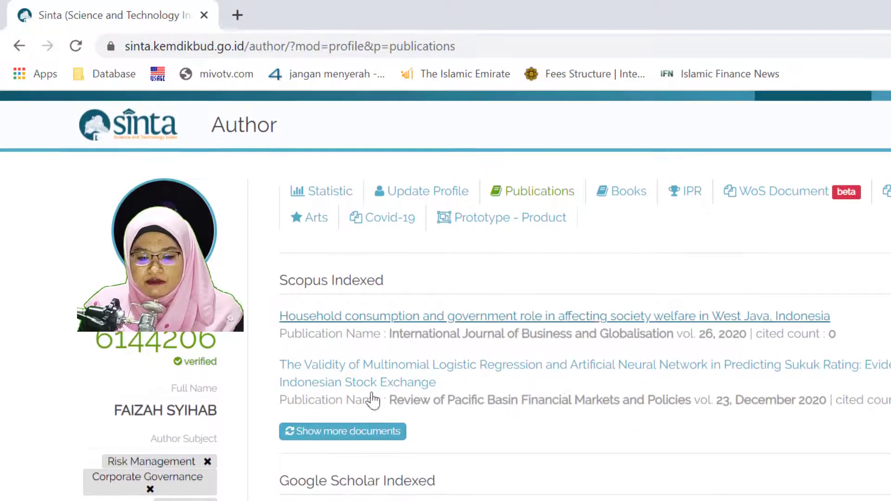
pyautogui.click(362, 437)
# Step: Show more Google Scholar-indexed documents and review the expanded publication lists down to the IPI Indexed section
pyautogui.scroll(-9, 621, 424)
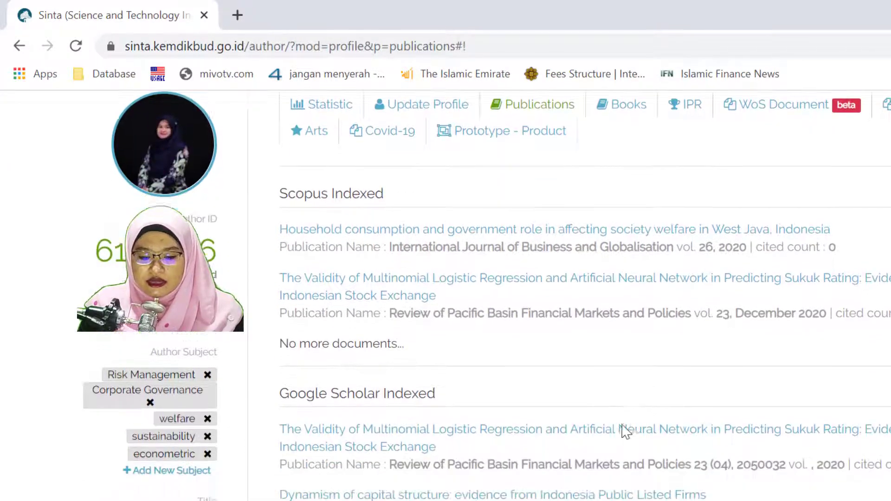
pyautogui.scroll(-1, 617, 427)
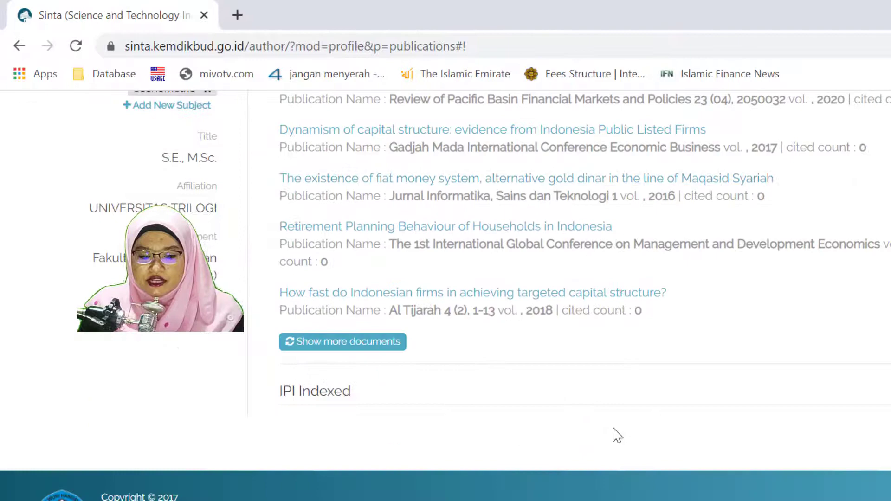
pyautogui.click(367, 349)
pyautogui.scroll(15, 547, 408)
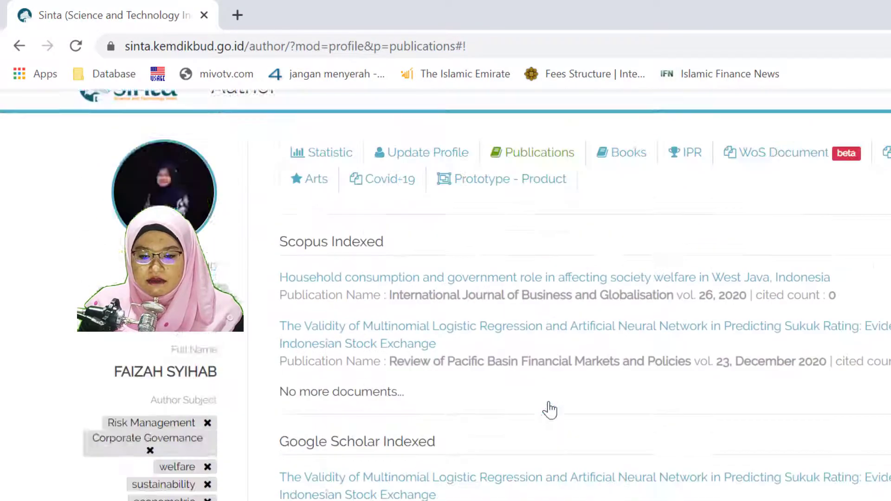
pyautogui.scroll(-14, 547, 408)
pyautogui.scroll(-5, 550, 408)
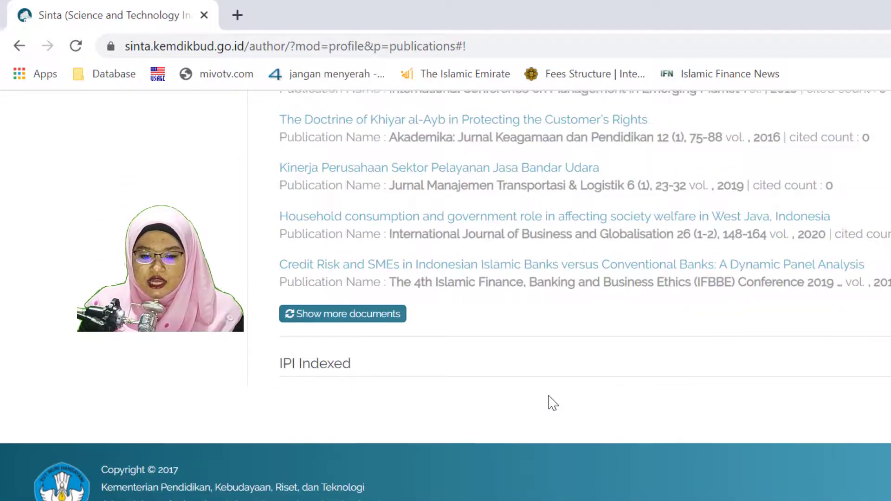
pyautogui.scroll(15, 548, 404)
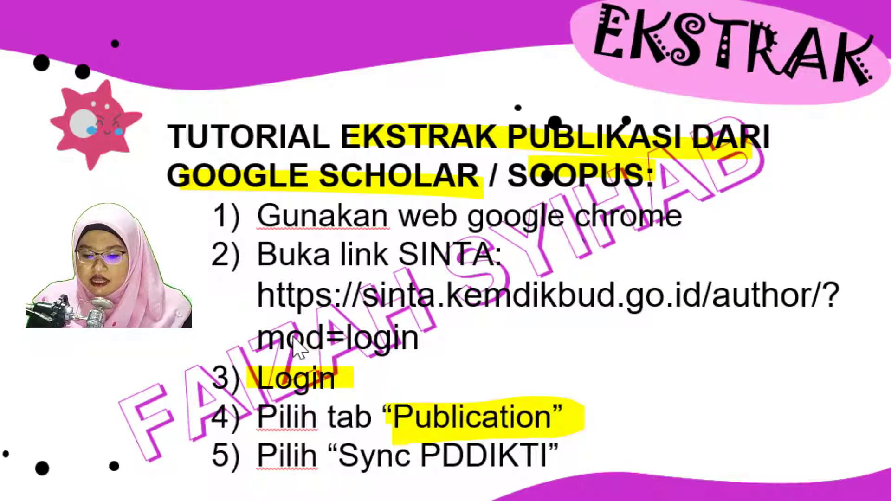
# Step: Highlight "Sync PDDIKTI" in instruction 5 of the tutorial slide, and return to the SINTA Update Profile page
pyautogui.moveTo(349, 457)
pyautogui.mouseDown()
pyautogui.moveTo(344, 468)
pyautogui.moveTo(535, 466)
pyautogui.mouseUp()
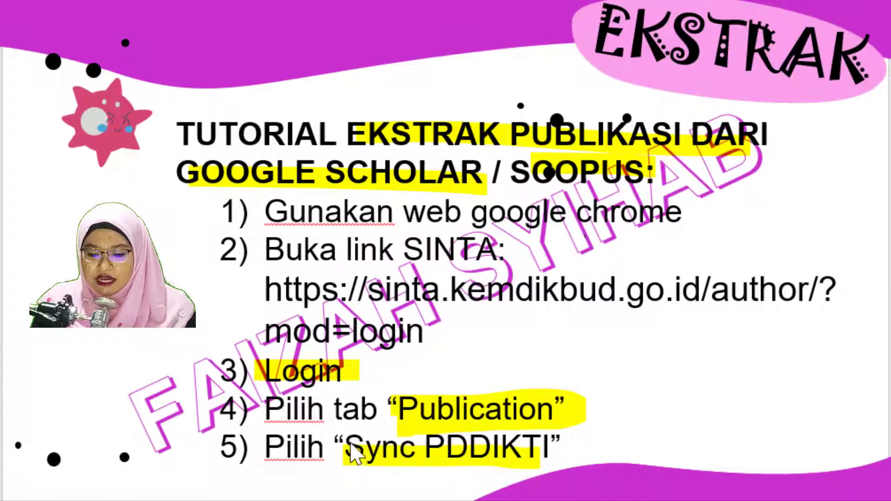
pyautogui.moveTo(349, 446); pyautogui.dragTo(556, 442)
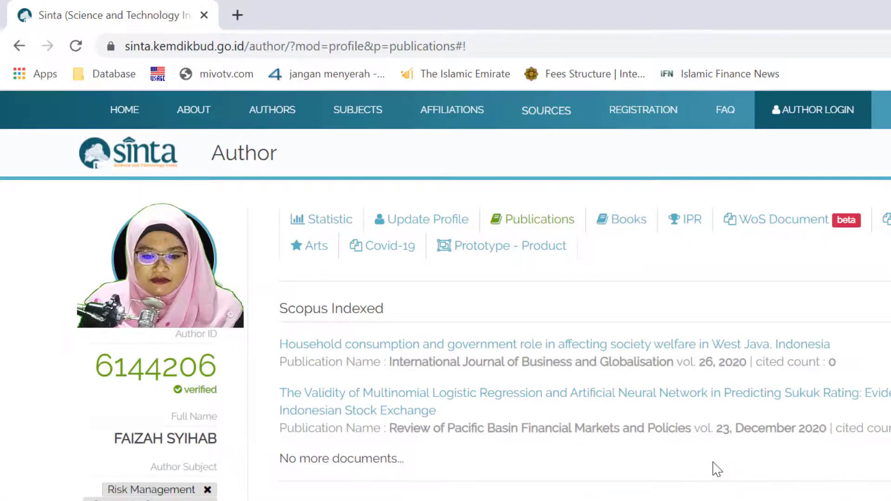
pyautogui.click(420, 225)
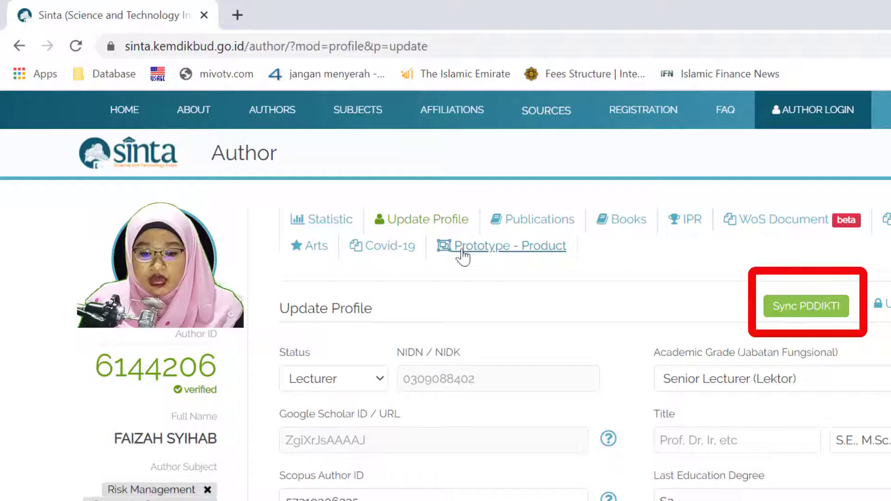
# Step: Reopen the Publications page and review the Scopus-indexed and Google Scholar-indexed publications
pyautogui.click(529, 224)
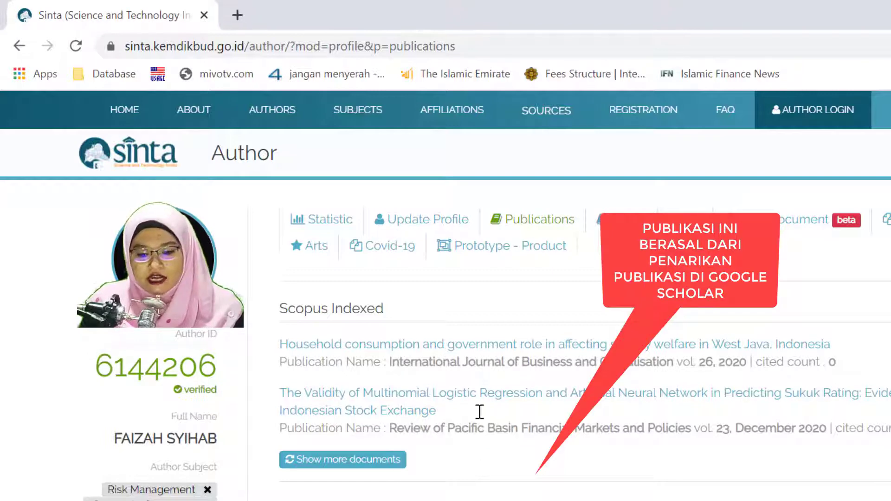
pyautogui.scroll(-1, 507, 407)
pyautogui.scroll(-10, 506, 406)
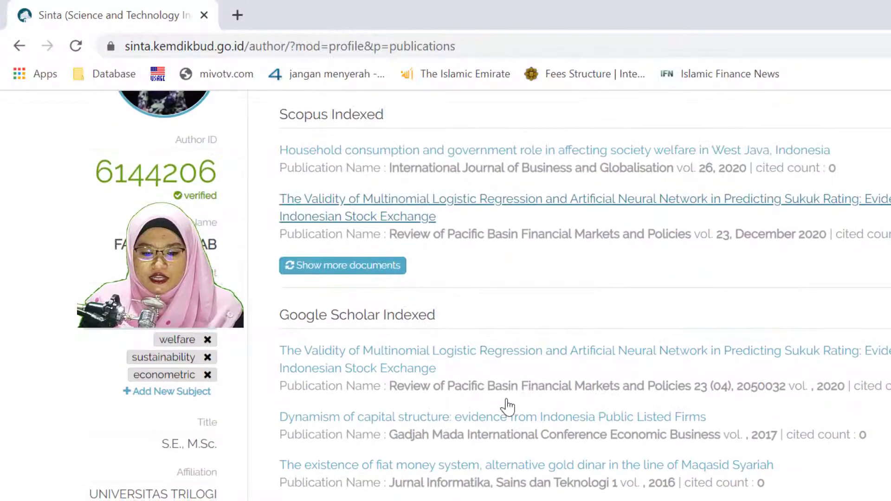
pyautogui.scroll(10, 506, 406)
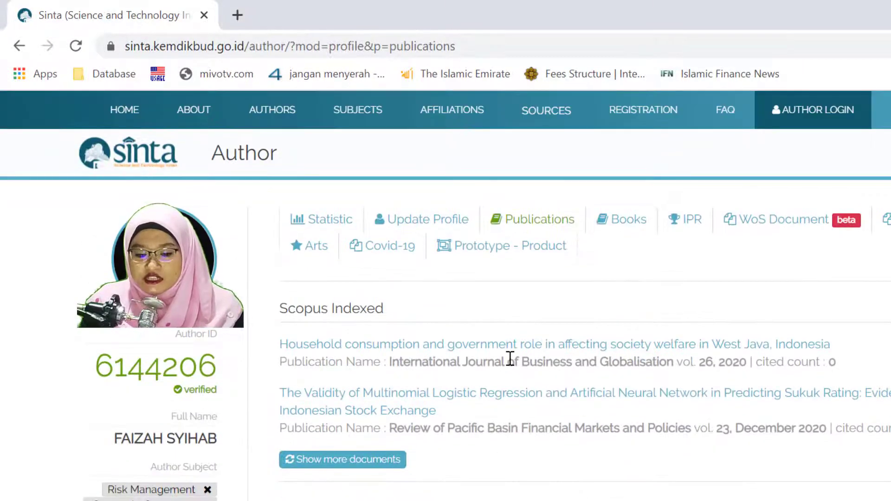
pyautogui.scroll(-8, 508, 401)
pyautogui.scroll(1, 510, 360)
pyautogui.scroll(8, 506, 373)
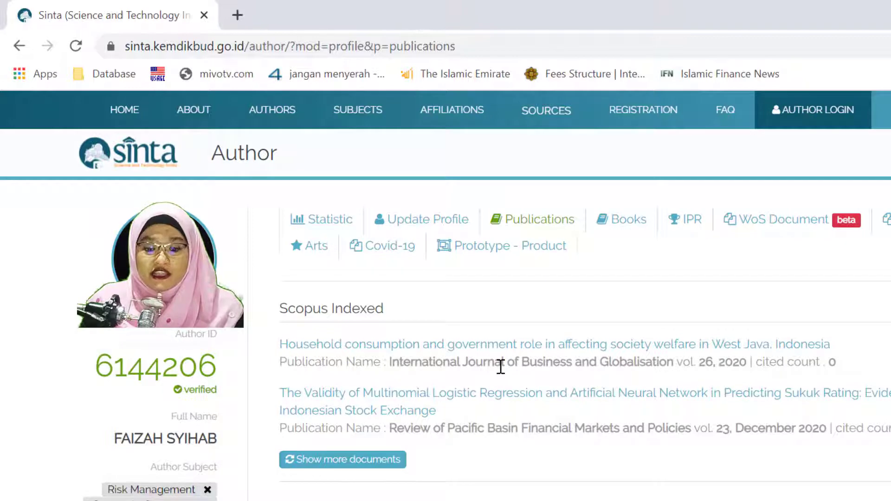
pyautogui.scroll(-10, 501, 367)
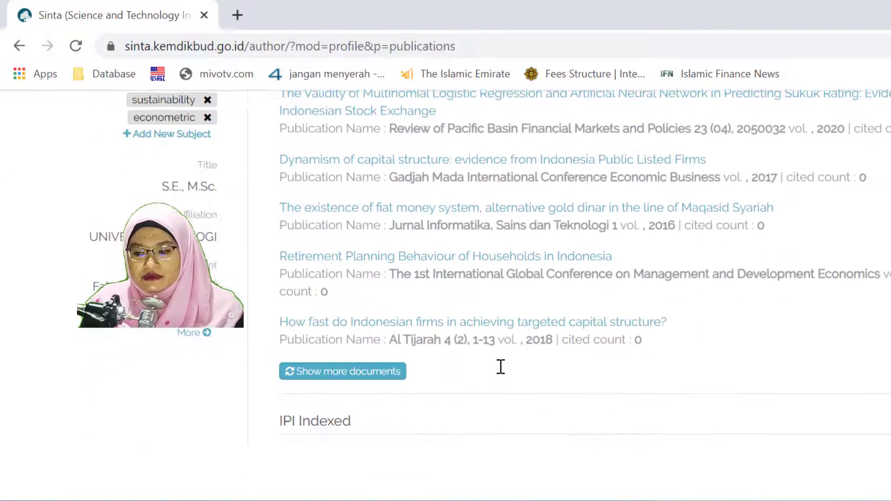
pyautogui.scroll(10, 501, 367)
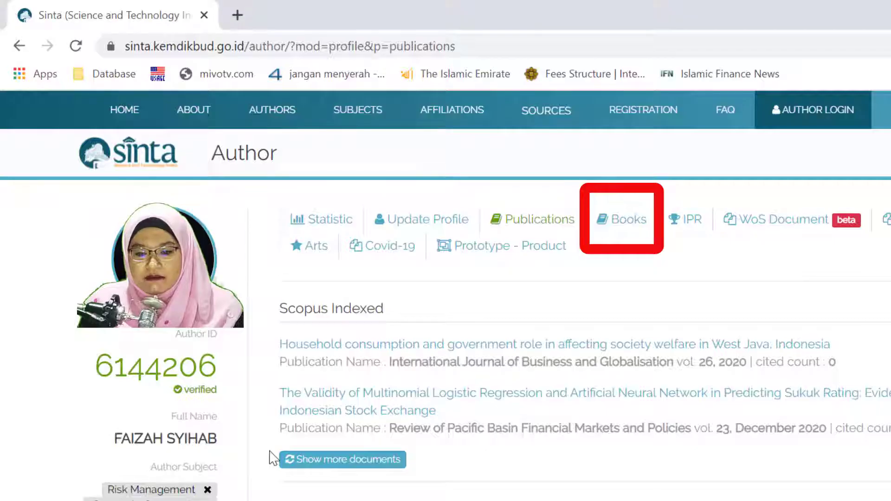
# Step: Open the author's Books page, review the listed book, and open the ISBN search for adding a book
pyautogui.click(634, 228)
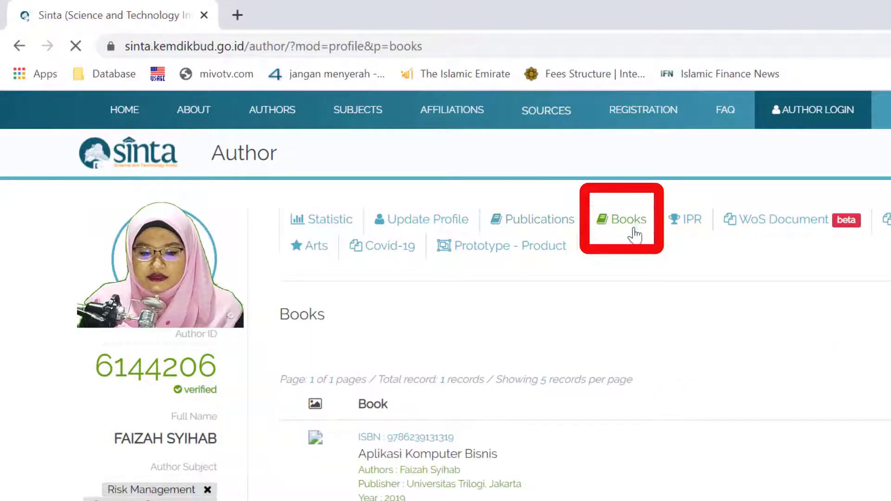
pyautogui.scroll(-1, 702, 366)
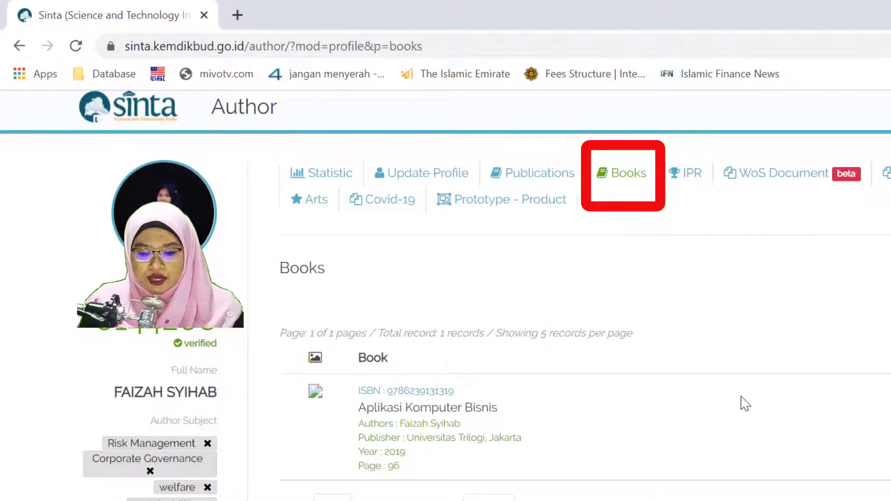
pyautogui.scroll(1, 742, 402)
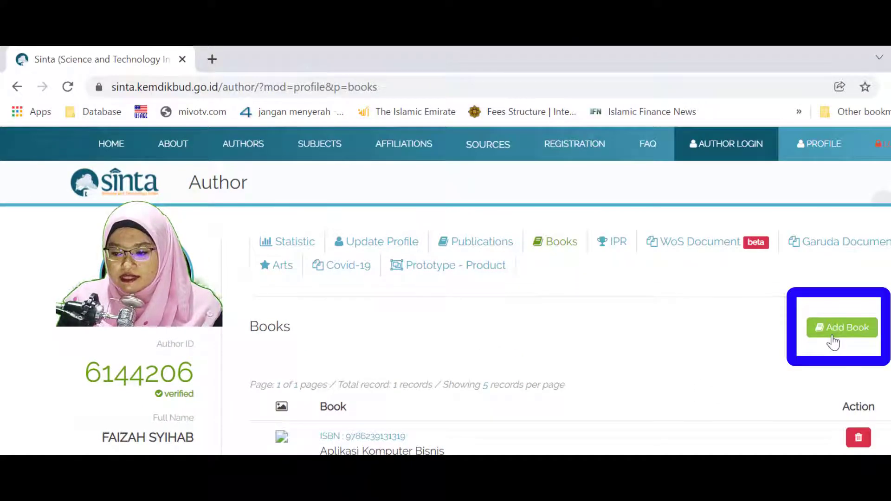
pyautogui.click(846, 329)
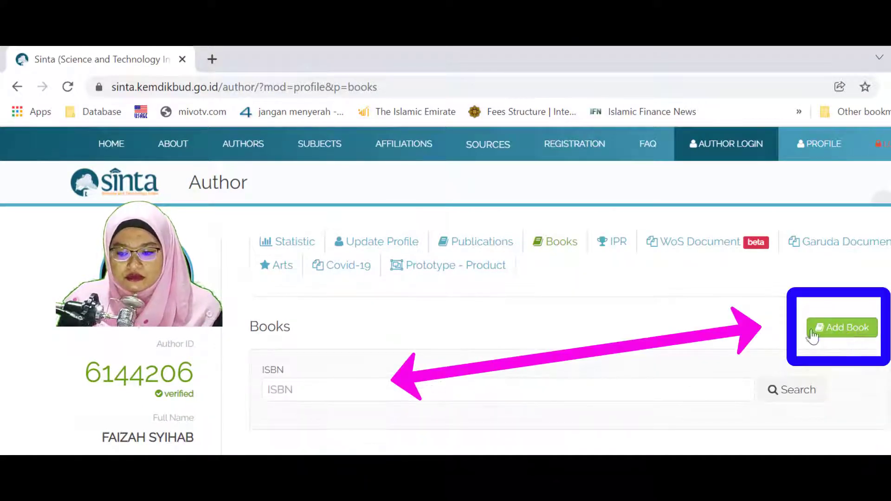
pyautogui.scroll(-1, 656, 397)
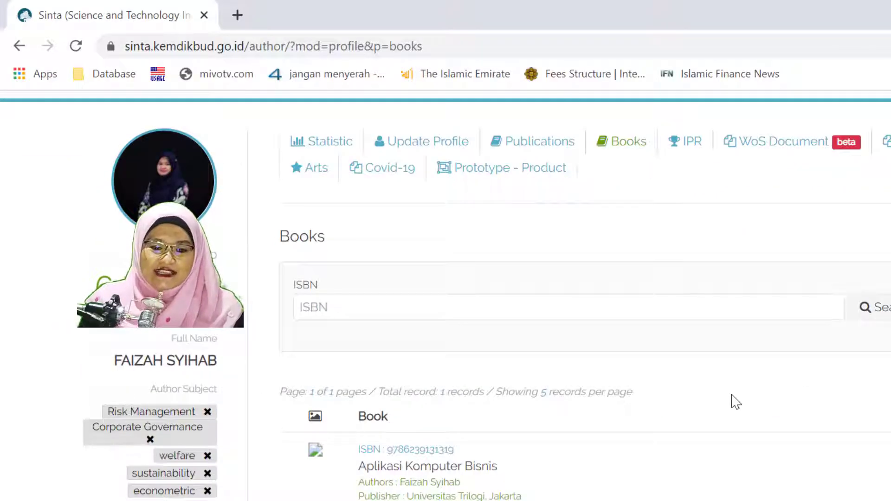
# Step: Highlight the ISBN of the listed book "Aplikasi Komputer Bisnis" and activate the empty ISBN field
pyautogui.scroll(-2, 736, 402)
pyautogui.scroll(1, 736, 402)
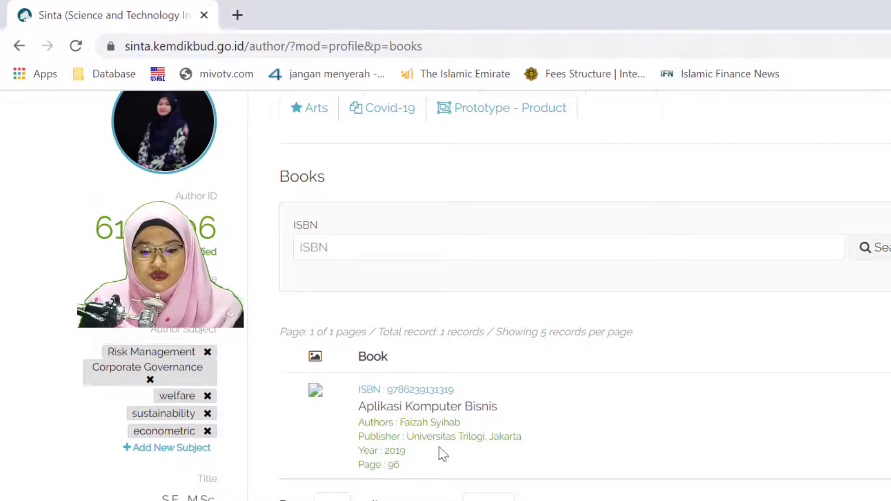
pyautogui.doubleClick(416, 390)
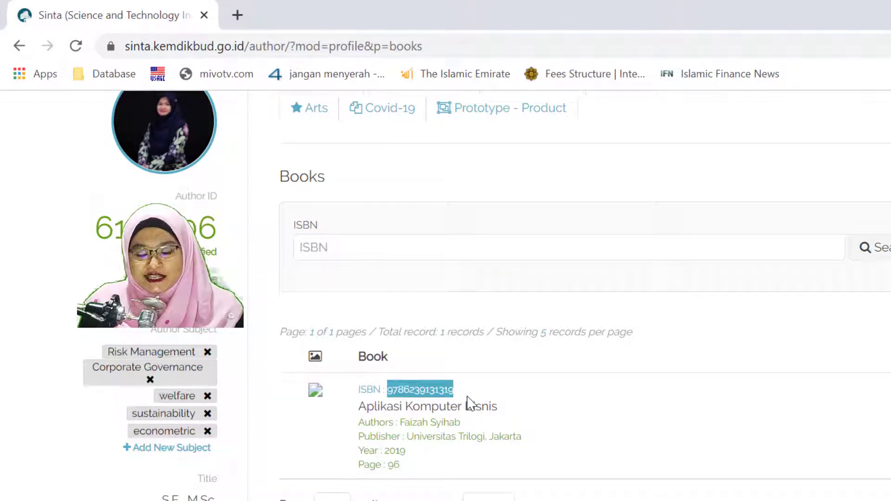
pyautogui.click(359, 241)
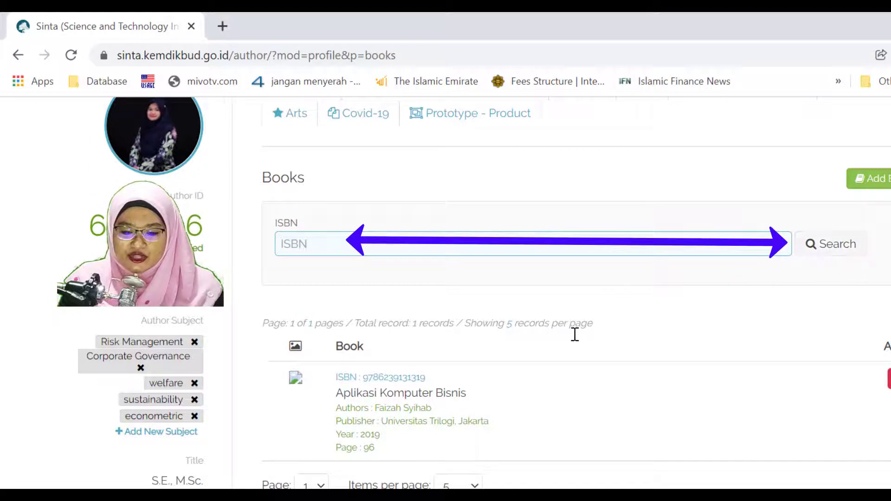
pyautogui.scroll(-2, 571, 333)
pyautogui.scroll(1, 570, 334)
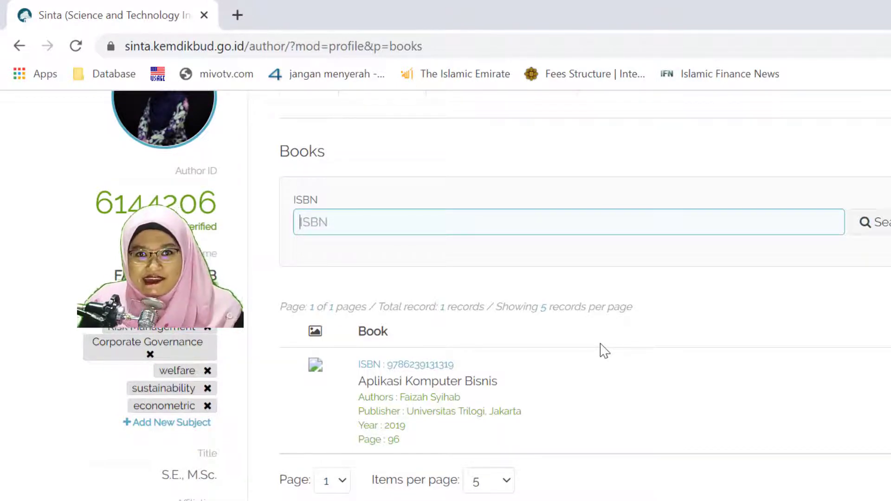
# Step: Open the author's IPR page and review the listed intellectual property rights
pyautogui.scroll(3, 603, 351)
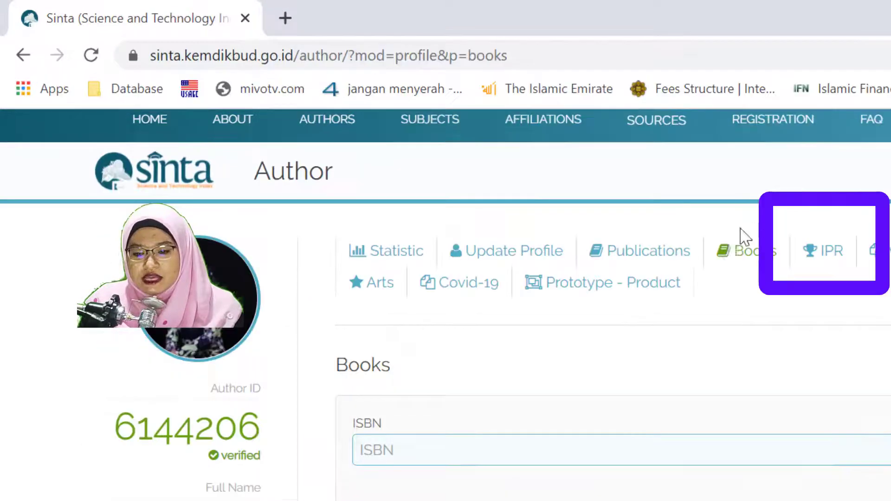
pyautogui.click(832, 252)
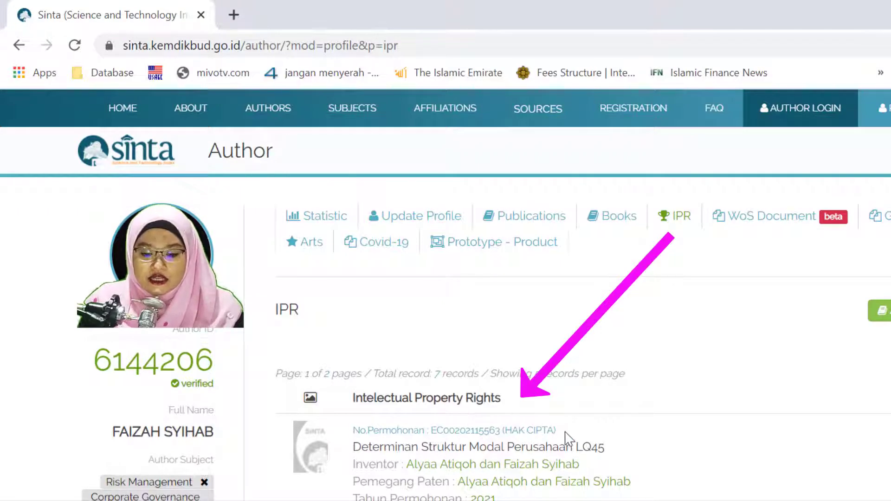
pyautogui.scroll(-5, 566, 432)
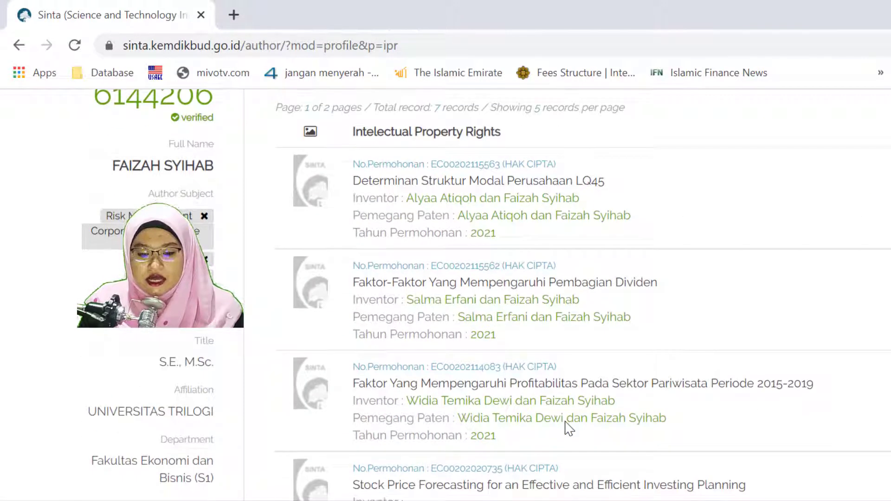
pyautogui.scroll(-7, 566, 430)
pyautogui.scroll(7, 569, 425)
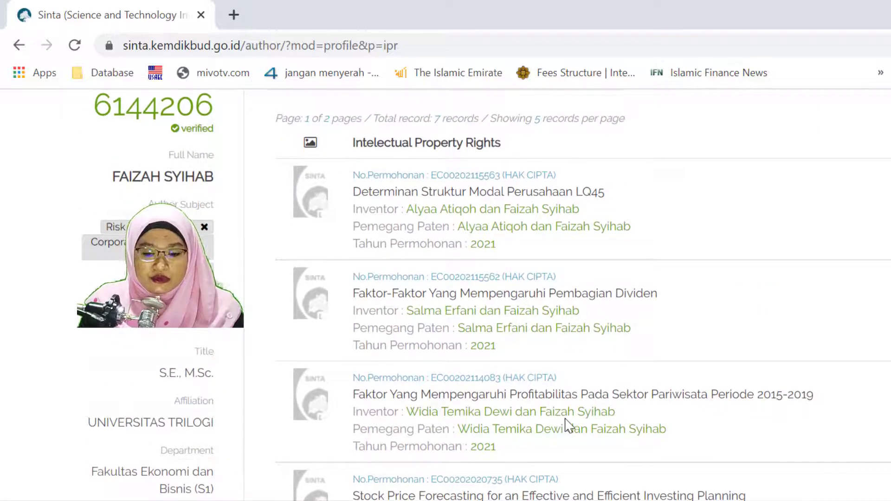
pyautogui.scroll(2, 569, 425)
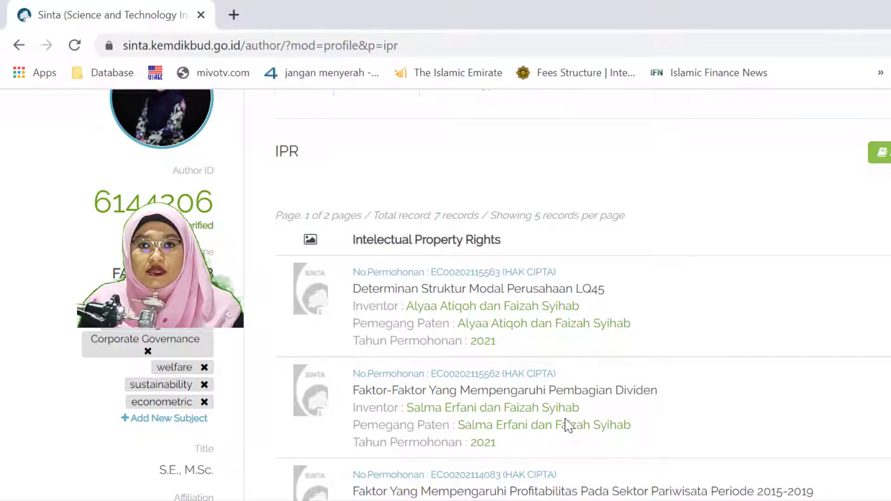
pyautogui.scroll(3, 566, 419)
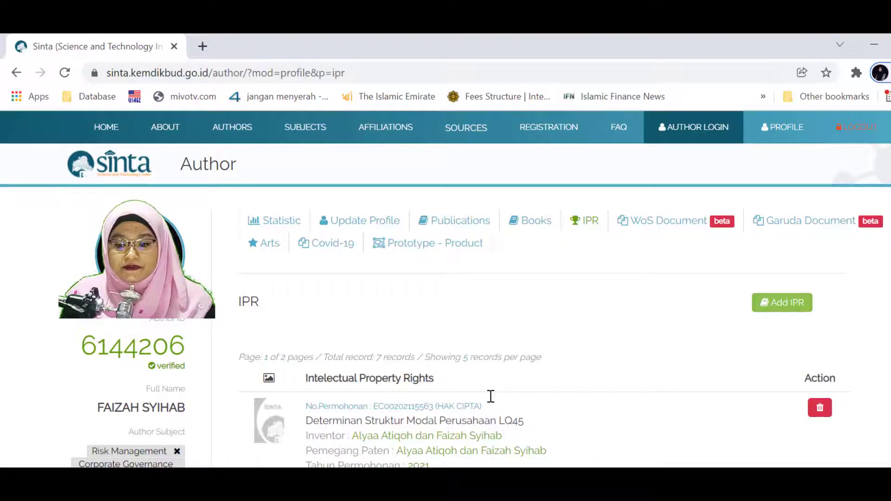
pyautogui.scroll(-1, 491, 395)
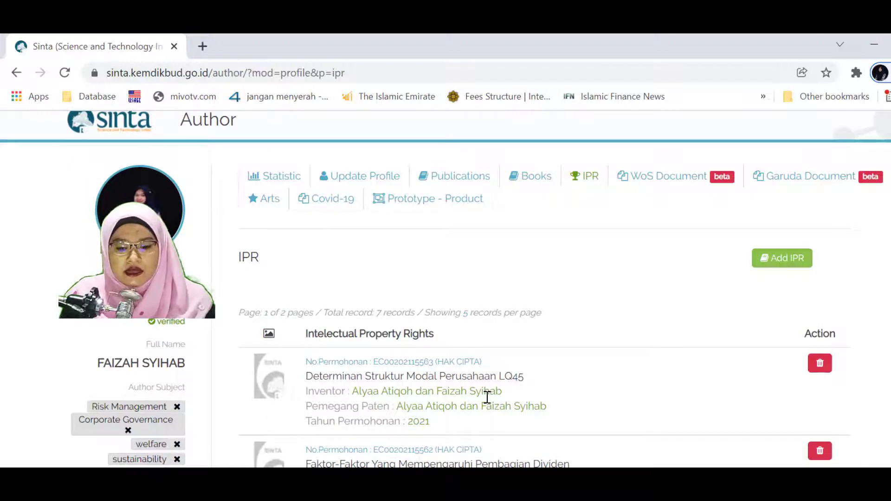
pyautogui.scroll(-2, 488, 397)
pyautogui.scroll(2, 488, 396)
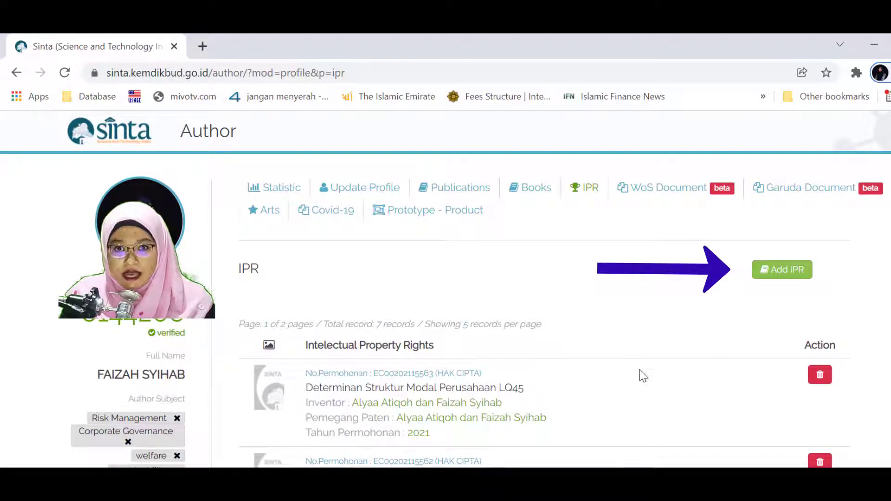
pyautogui.click(775, 274)
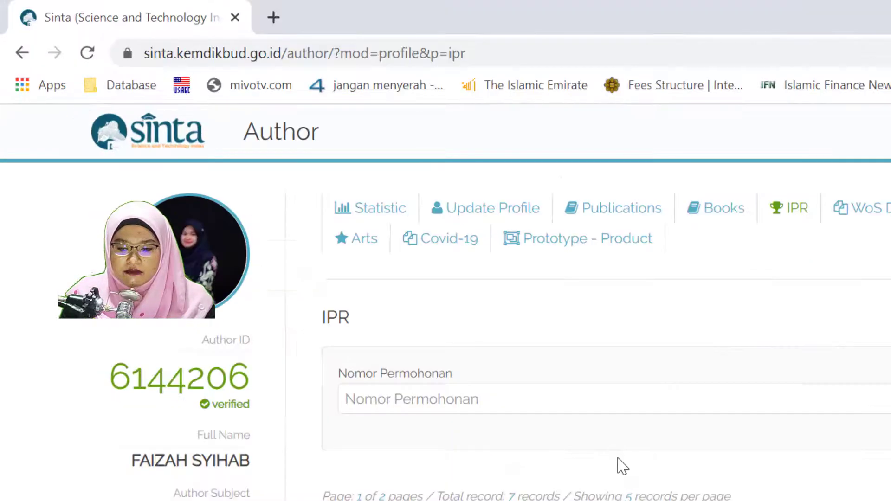
pyautogui.click(419, 400)
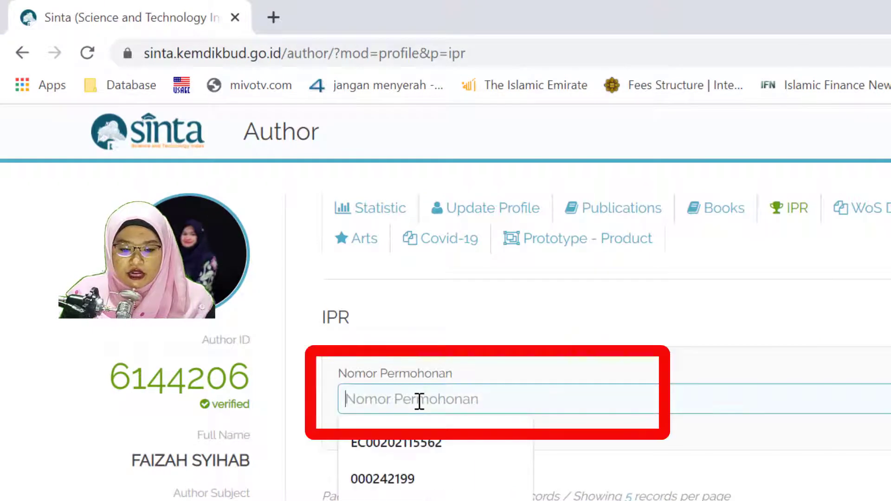
pyautogui.click(415, 445)
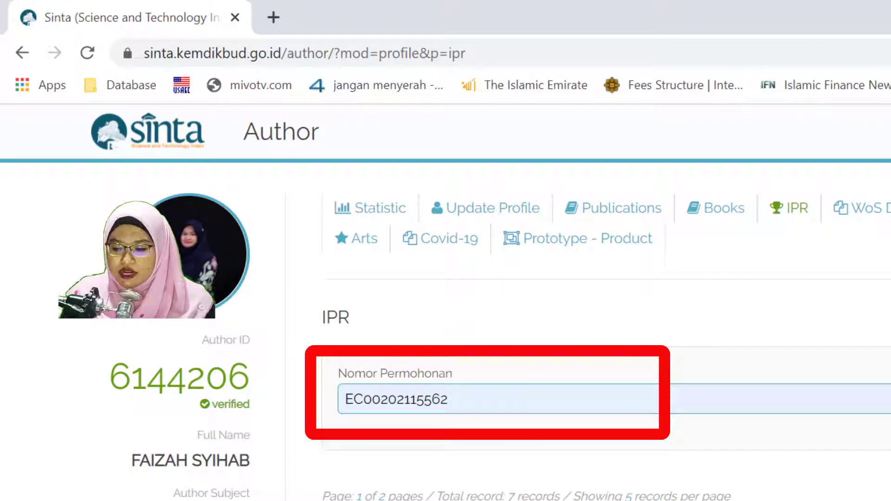
pyautogui.click(890, 398)
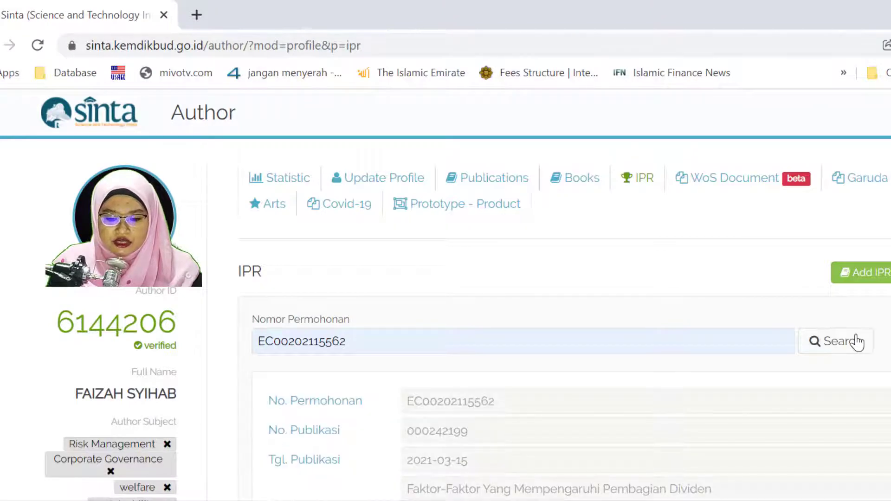
# Step: Review the found IPR record's details, and return from the E-Hakcipta page to the SINTA IPR page
pyautogui.scroll(-10, 764, 389)
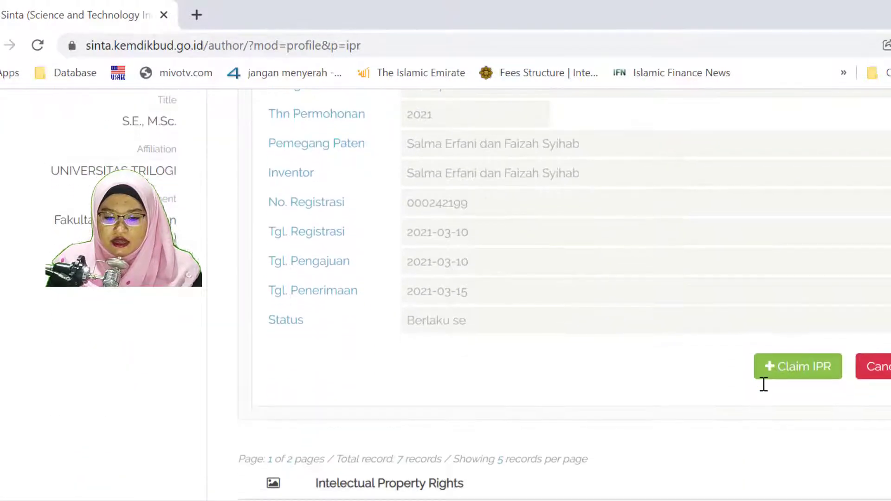
pyautogui.scroll(10, 764, 387)
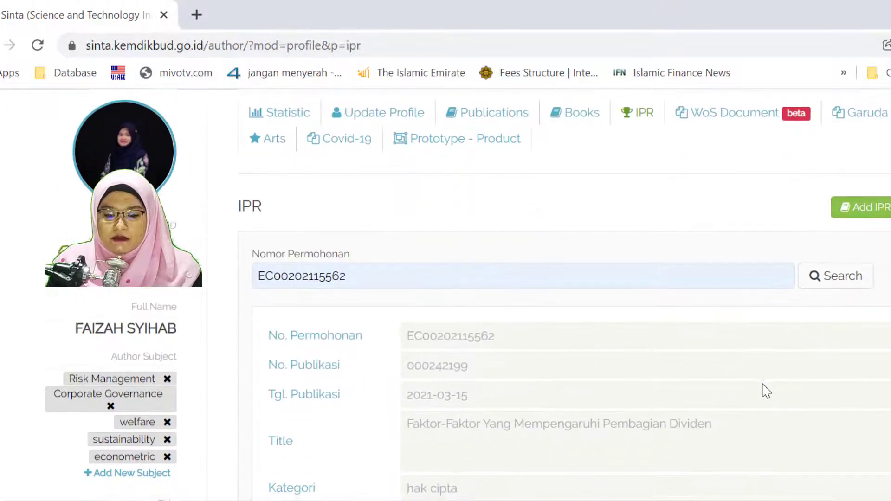
pyautogui.scroll(-3, 767, 391)
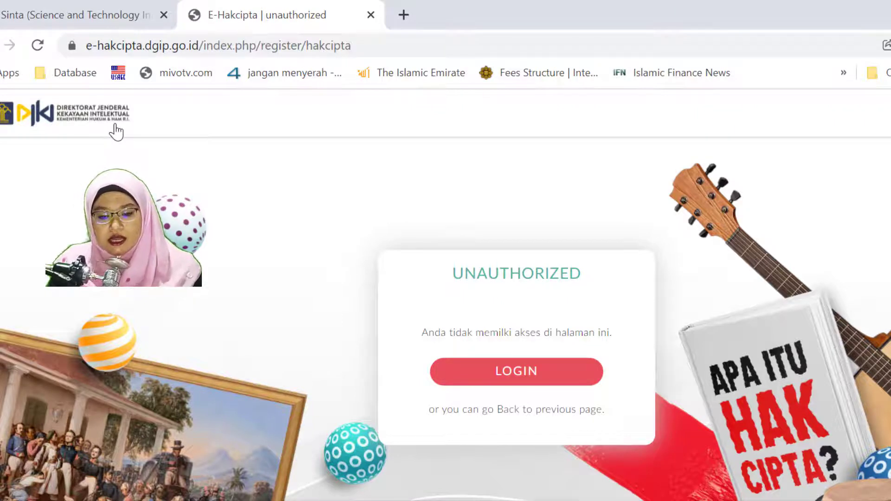
pyautogui.click(95, 8)
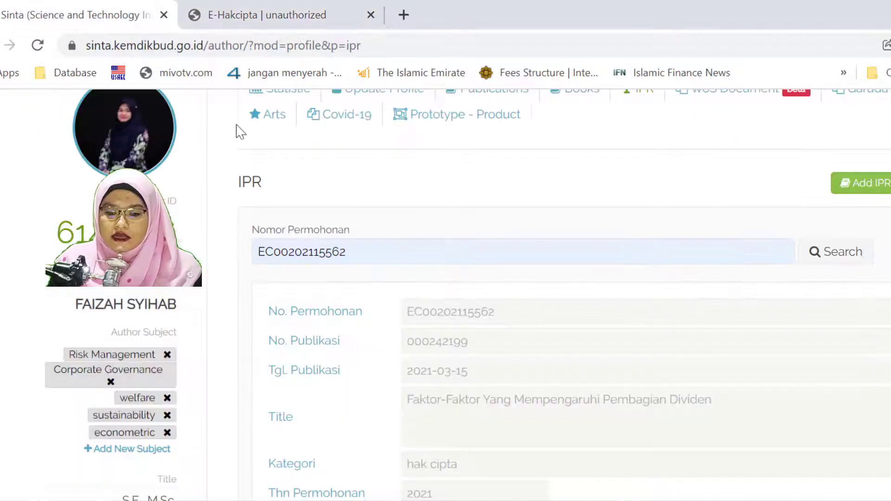
pyautogui.scroll(1, 451, 259)
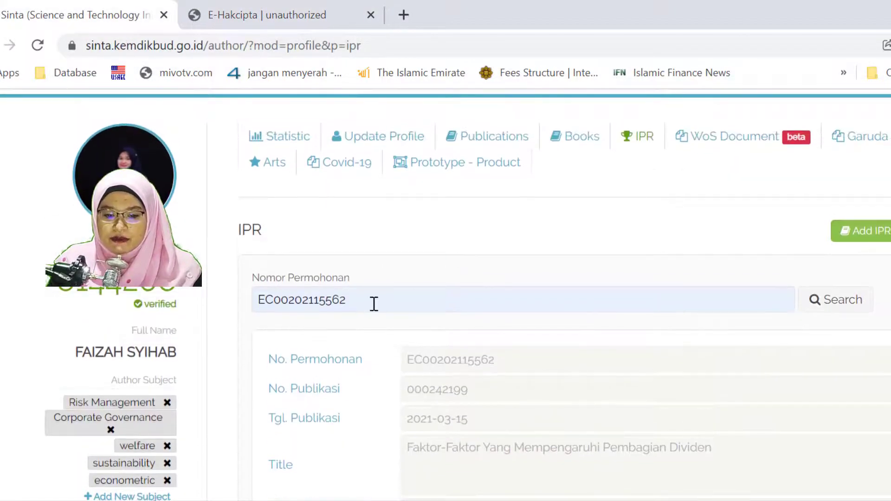
# Step: Highlight the searched application number and review the found record down to the Claim IPR option
pyautogui.moveTo(369, 301); pyautogui.dragTo(251, 306)
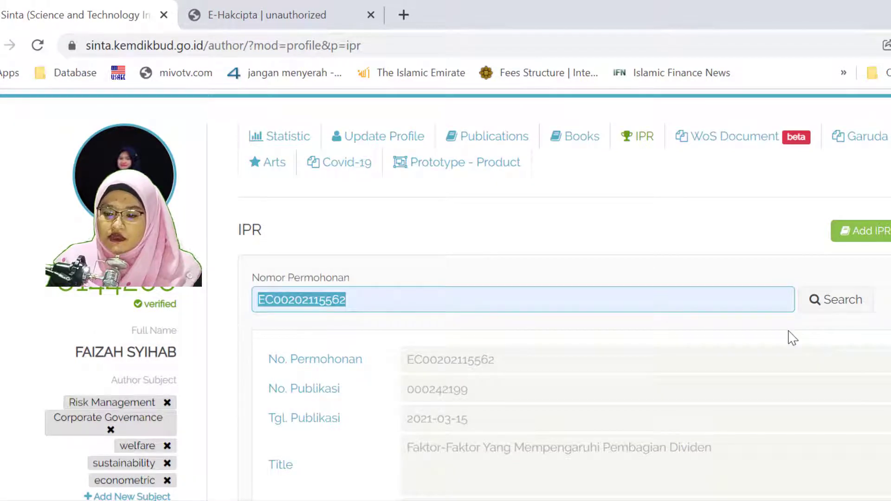
pyautogui.scroll(-1, 522, 378)
pyautogui.scroll(-10, 521, 379)
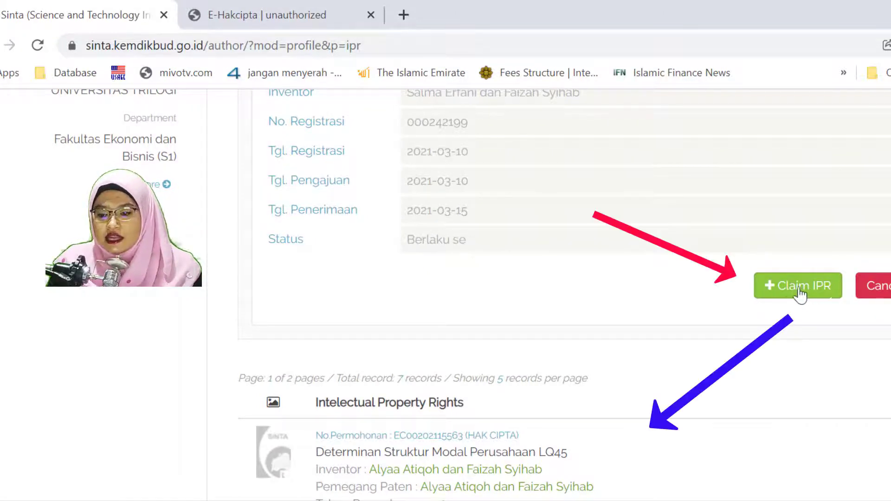
# Step: Check the intellectual property rights listed below the found record, and cancel its claim form
pyautogui.scroll(-4, 467, 413)
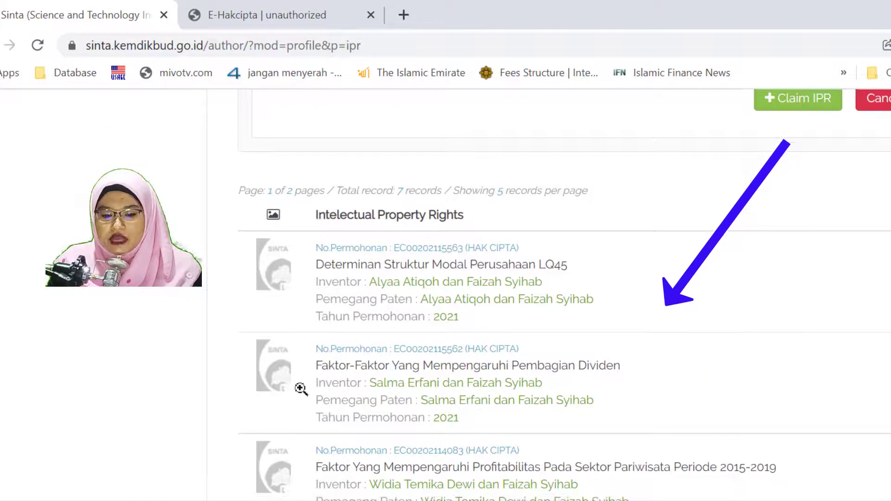
pyautogui.click(328, 268)
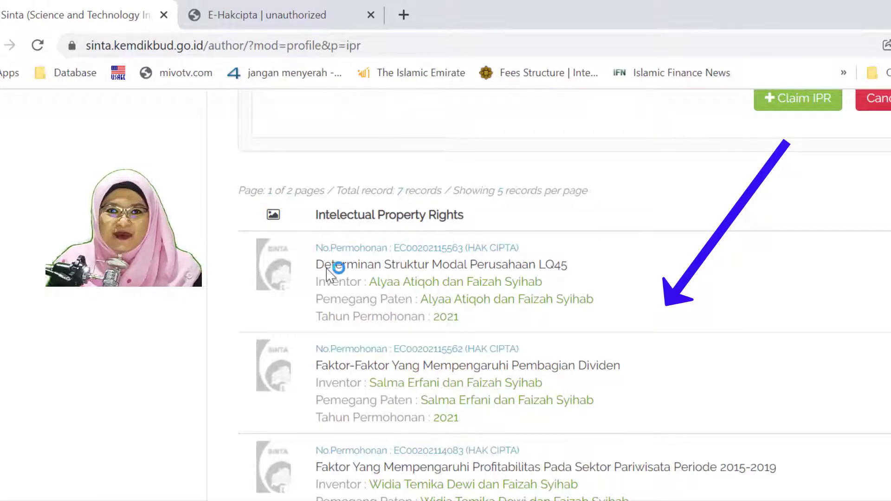
pyautogui.scroll(5, 326, 268)
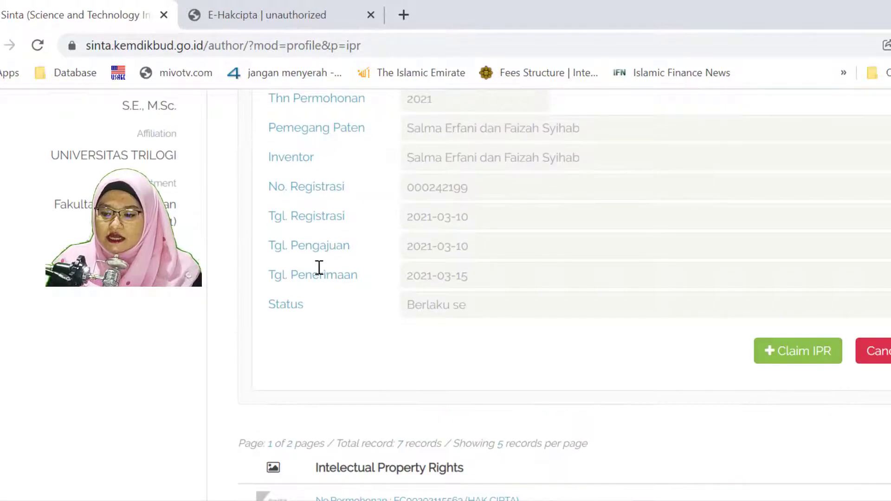
pyautogui.click(873, 351)
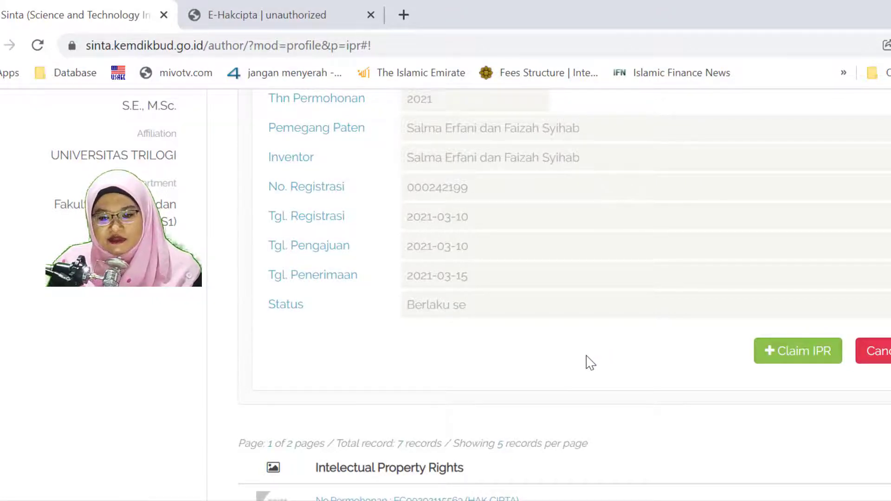
# Step: Open the author's Garuda Document page and highlight the S4 accreditation of the listed publication
pyautogui.scroll(10, 590, 362)
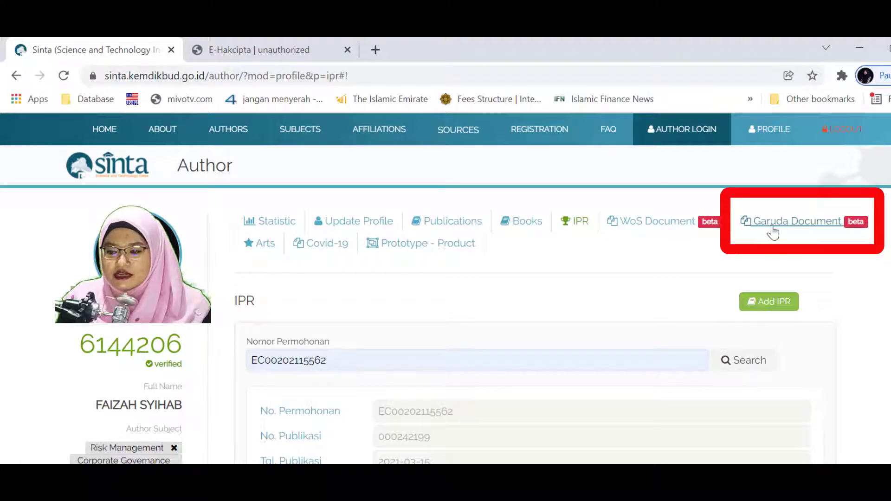
pyautogui.click(792, 224)
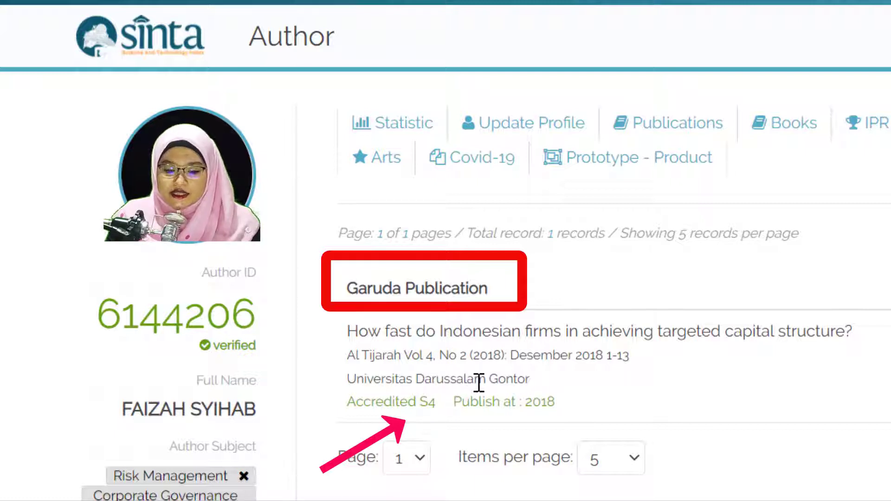
pyautogui.doubleClick(422, 402)
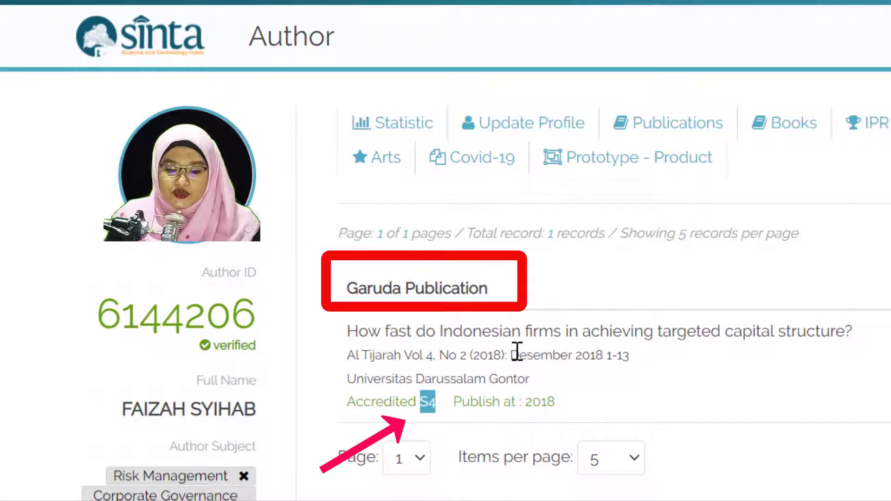
# Step: Highlight the listed Garuda publication's university affiliation and its S4 accreditation
pyautogui.moveTo(529, 379); pyautogui.dragTo(343, 380)
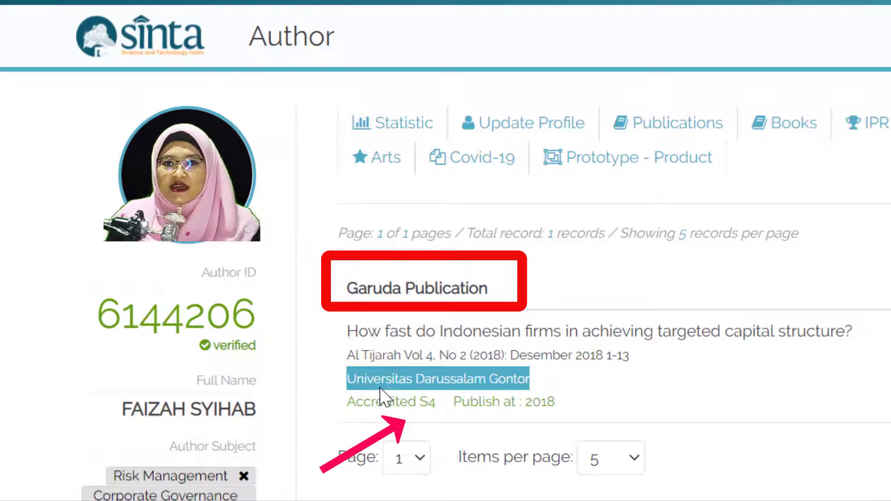
pyautogui.click(369, 326)
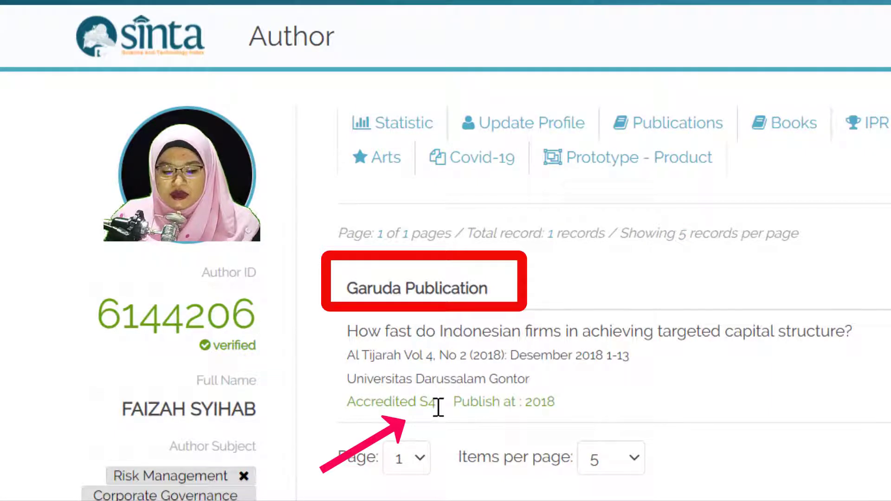
pyautogui.moveTo(437, 404); pyautogui.dragTo(423, 407)
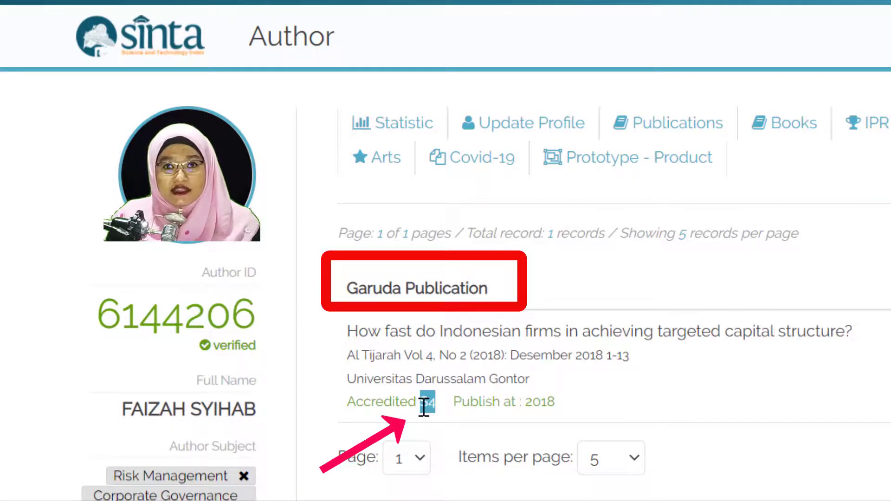
pyautogui.click(430, 363)
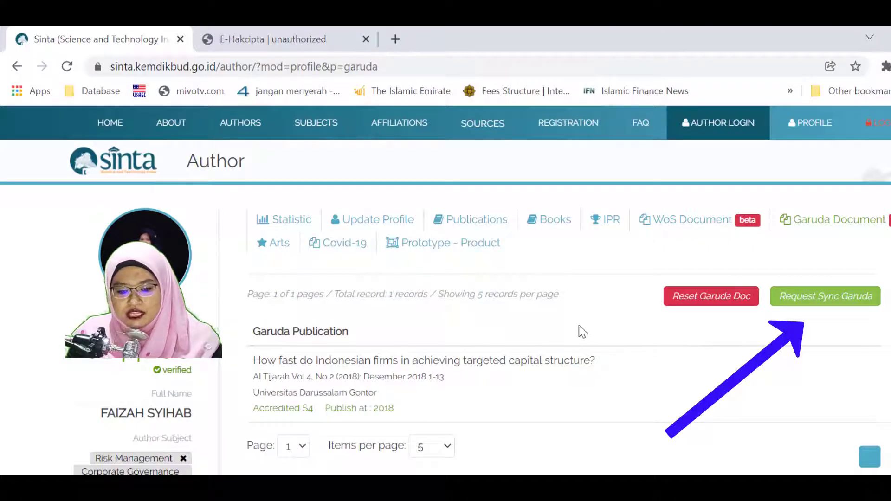
# Step: Request and confirm a sync of the author's Garuda publications, and reload the Garuda Document page via Update Profile
pyautogui.click(808, 297)
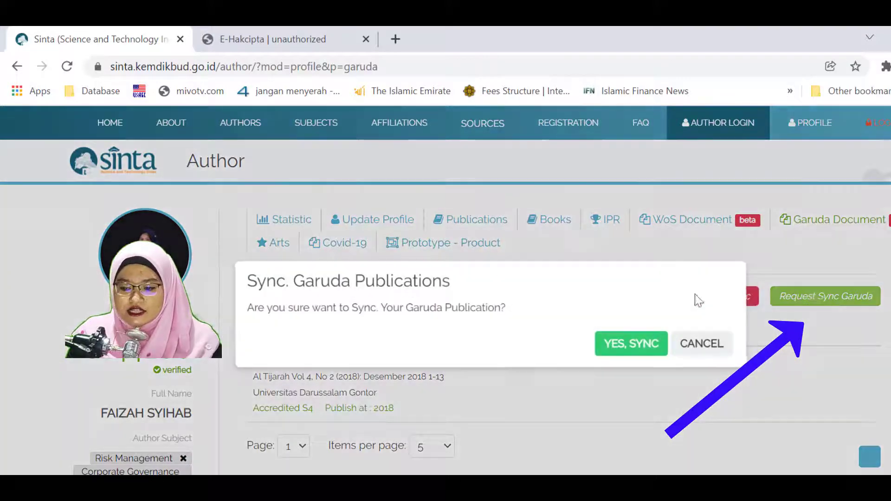
pyautogui.click(721, 347)
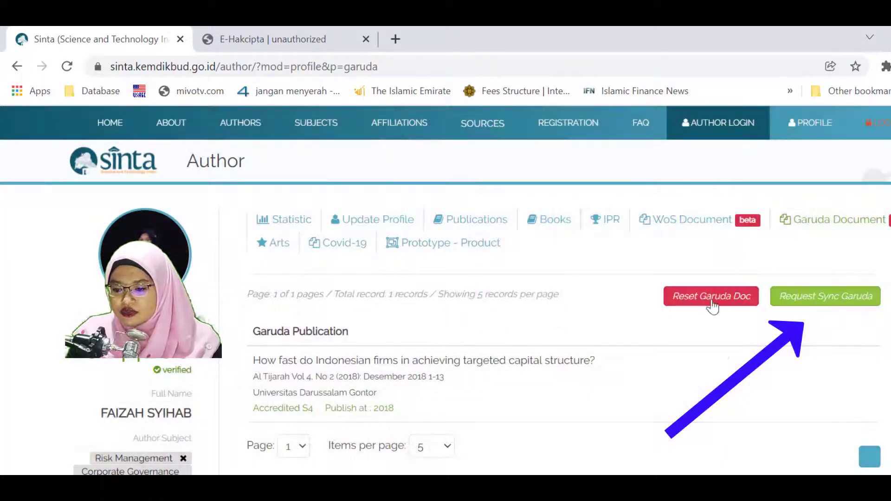
pyautogui.click(817, 302)
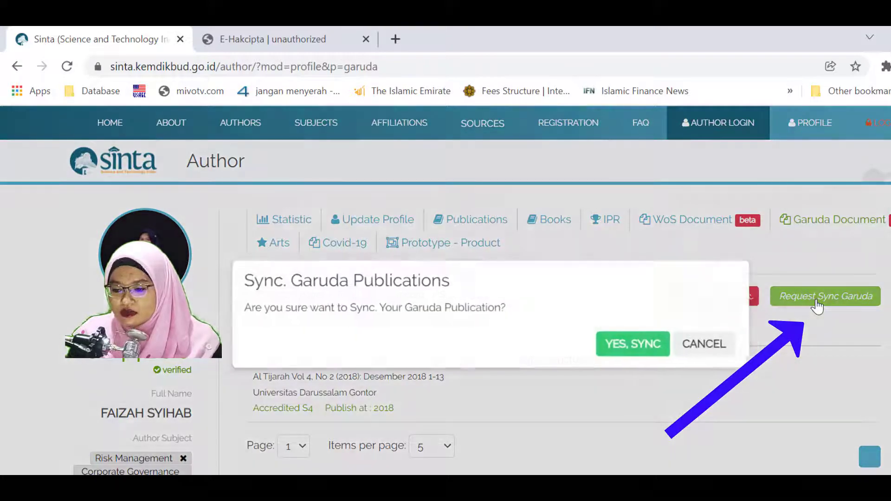
pyautogui.click(642, 348)
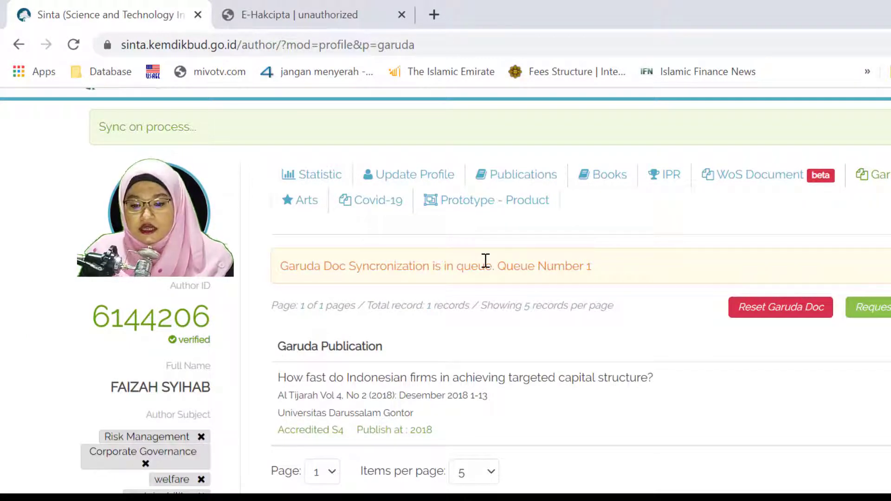
pyautogui.click(434, 188)
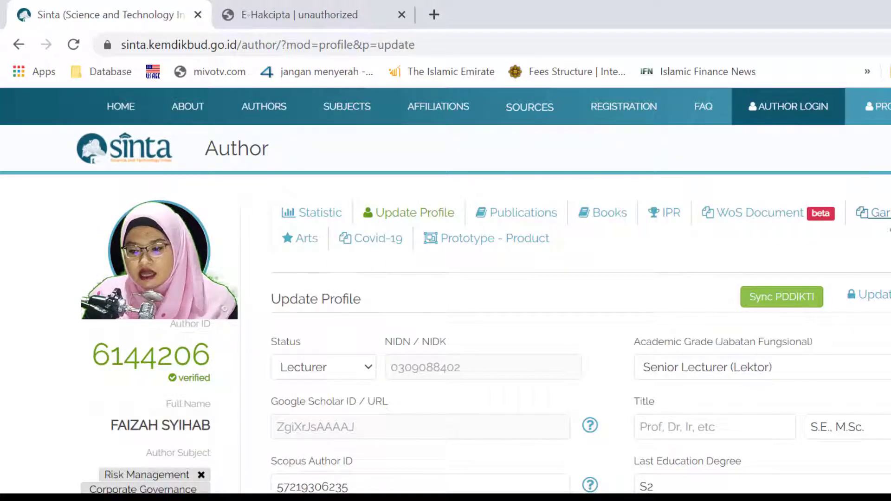
pyautogui.click(888, 227)
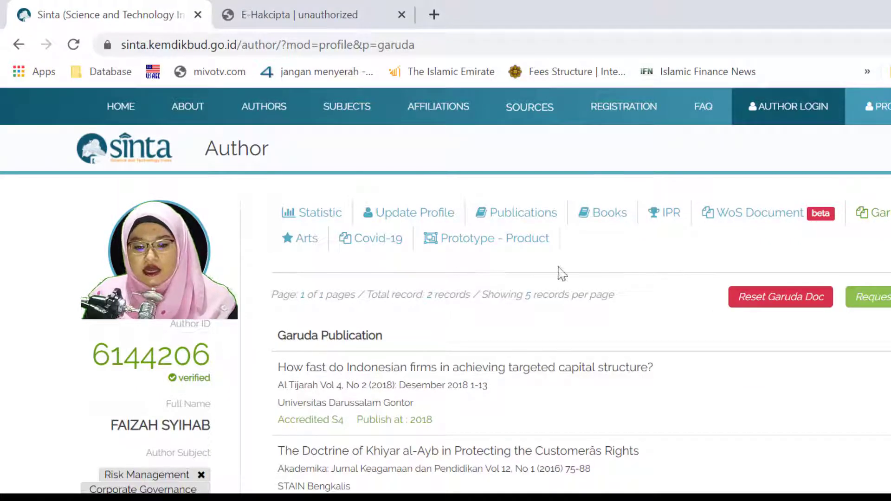
# Step: Go from the author's Update Profile page to the New Author Registration page, and close the E-Hakcipta page
pyautogui.click(417, 213)
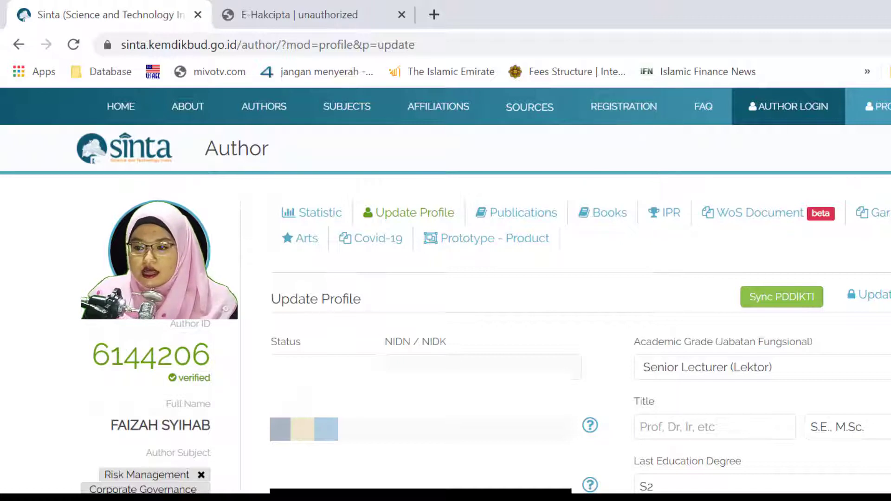
pyautogui.click(623, 106)
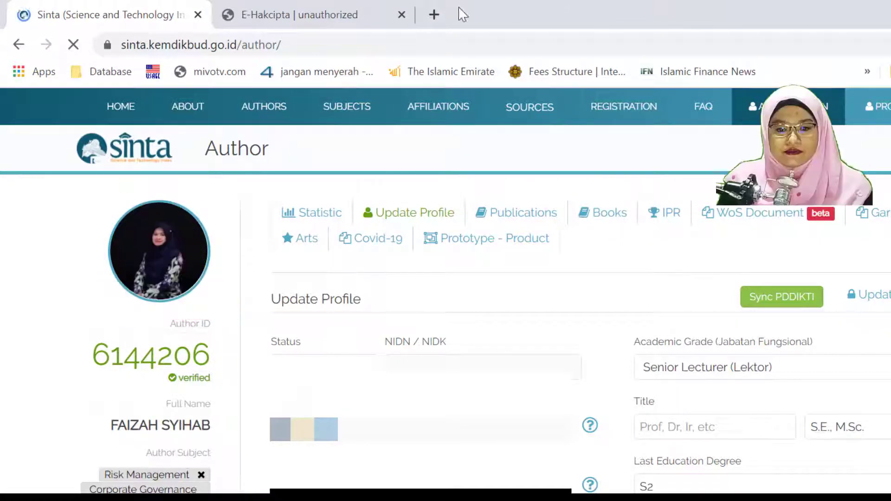
pyautogui.click(402, 15)
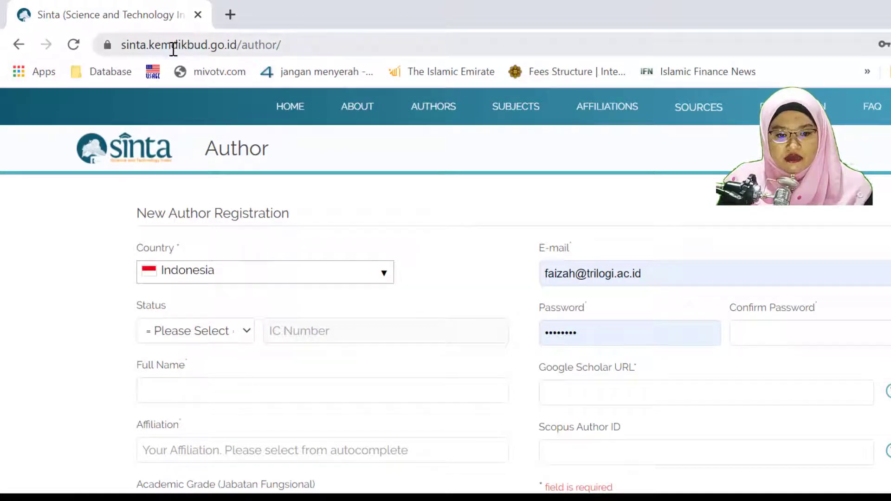
# Step: Return to the SINTA home page and open the Journals list from the sources
pyautogui.click(294, 113)
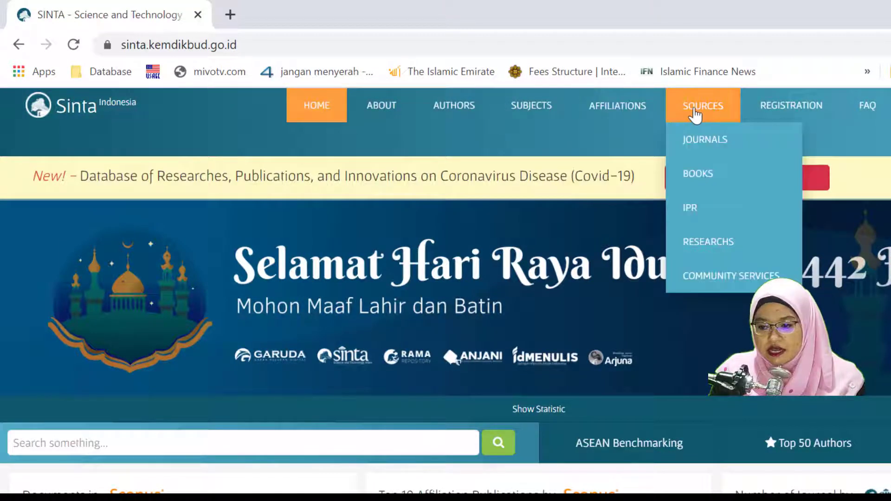
pyautogui.moveTo(728, 103)
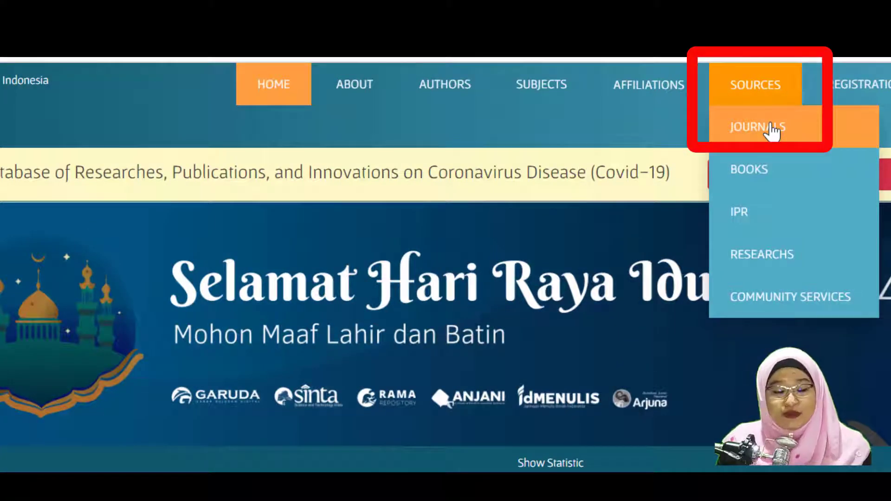
pyautogui.click(771, 128)
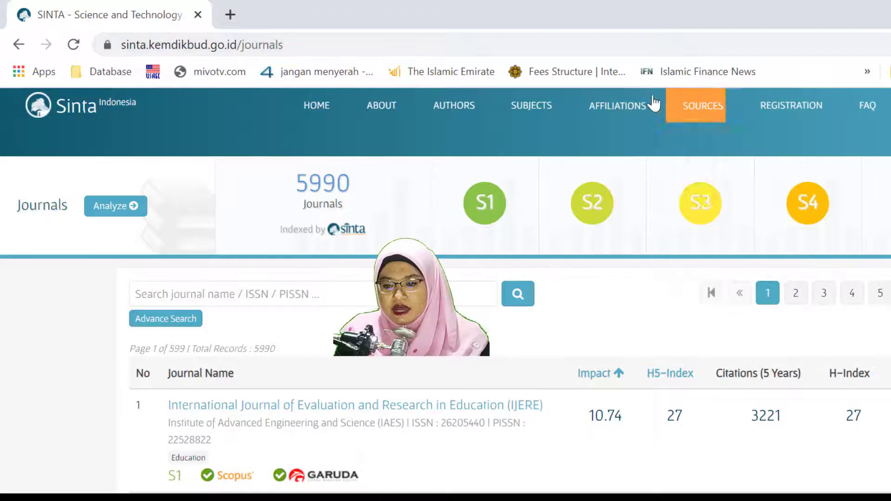
pyautogui.moveTo(703, 105)
pyautogui.click(712, 143)
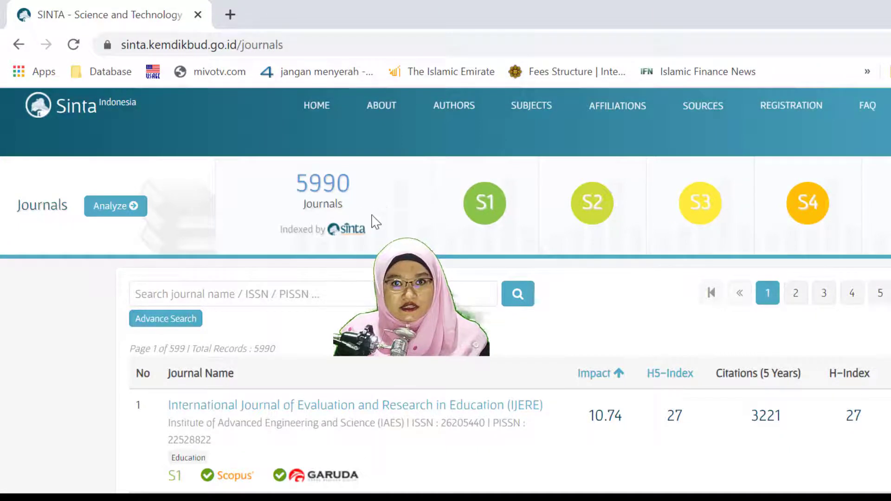
# Step: Examine the first page of the Journals list, including each journal's accreditation rank, Scopus and Garuda indexing, and impact figures
pyautogui.scroll(-3, 550, 394)
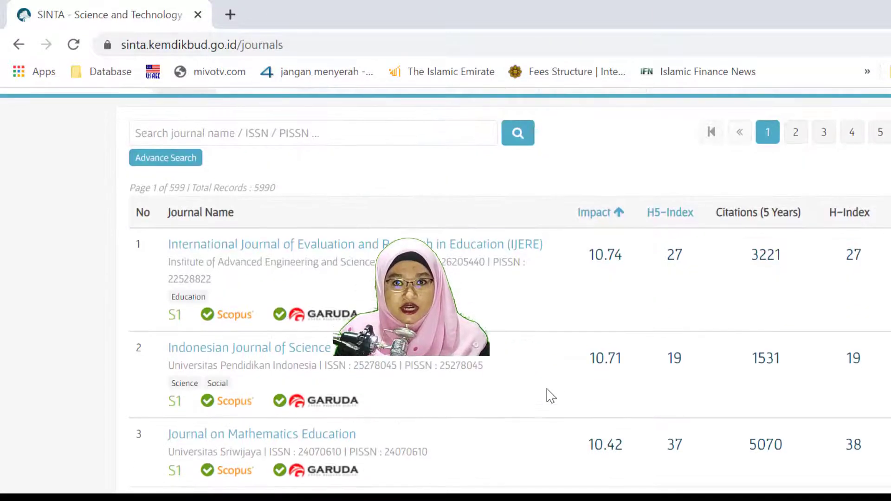
pyautogui.scroll(-15, 550, 395)
pyautogui.scroll(8, 550, 390)
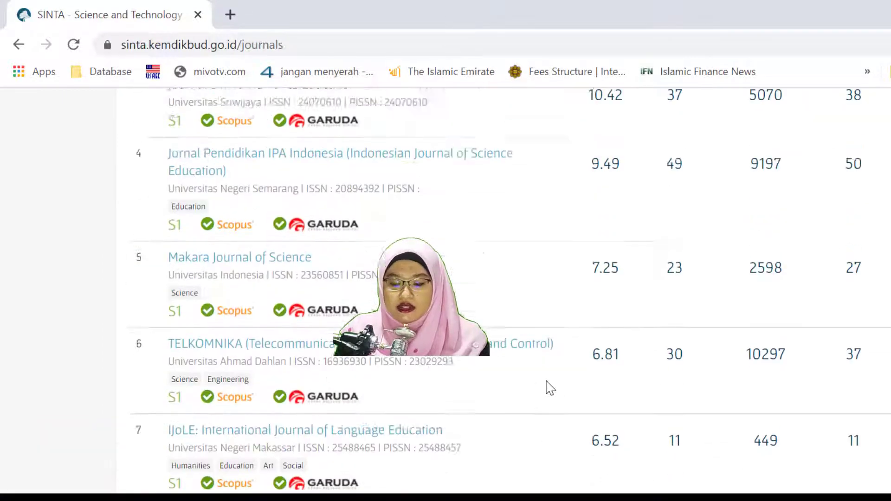
pyautogui.scroll(10, 550, 389)
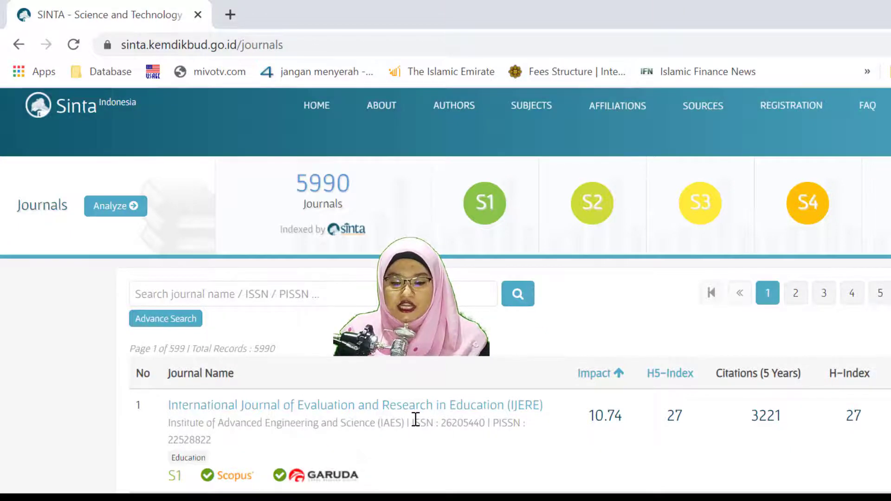
pyautogui.scroll(-3, 416, 420)
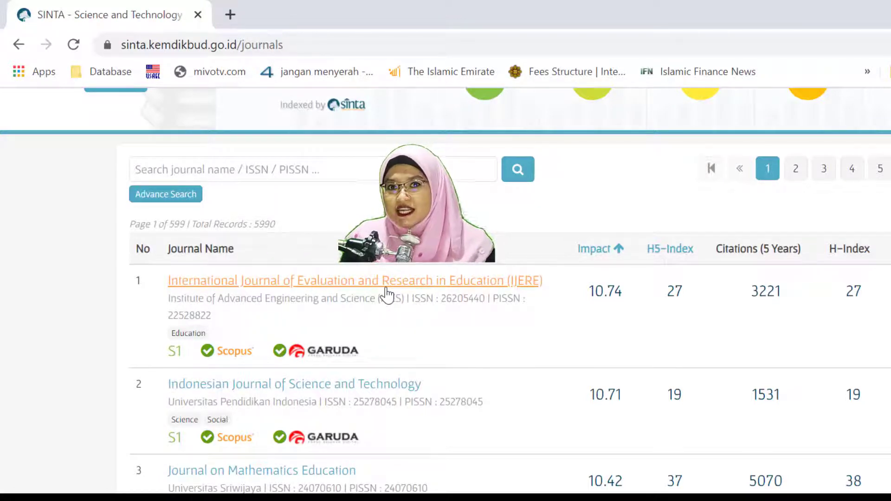
pyautogui.scroll(3, 458, 374)
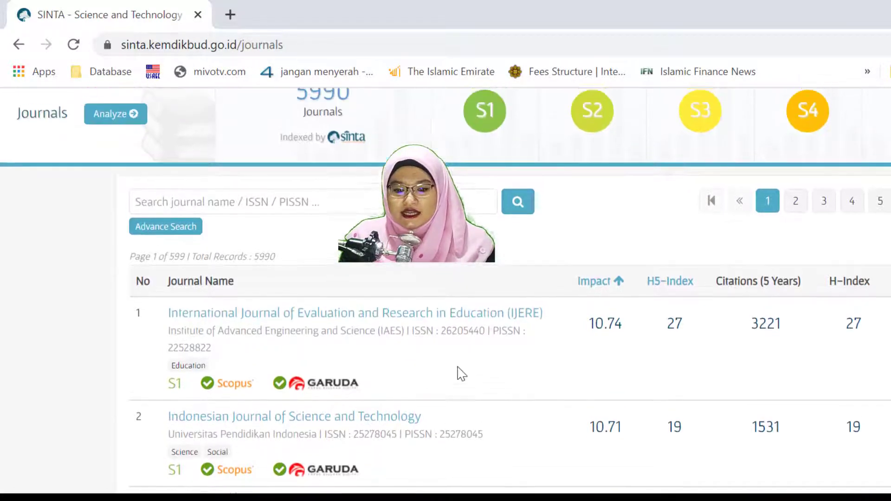
pyautogui.scroll(-5, 455, 373)
pyautogui.scroll(-8, 455, 374)
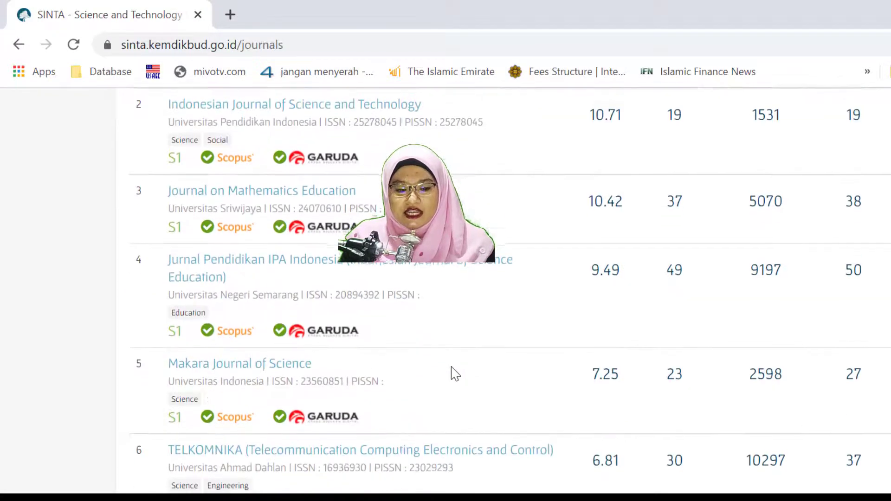
pyautogui.scroll(10, 454, 372)
pyautogui.scroll(1, 454, 371)
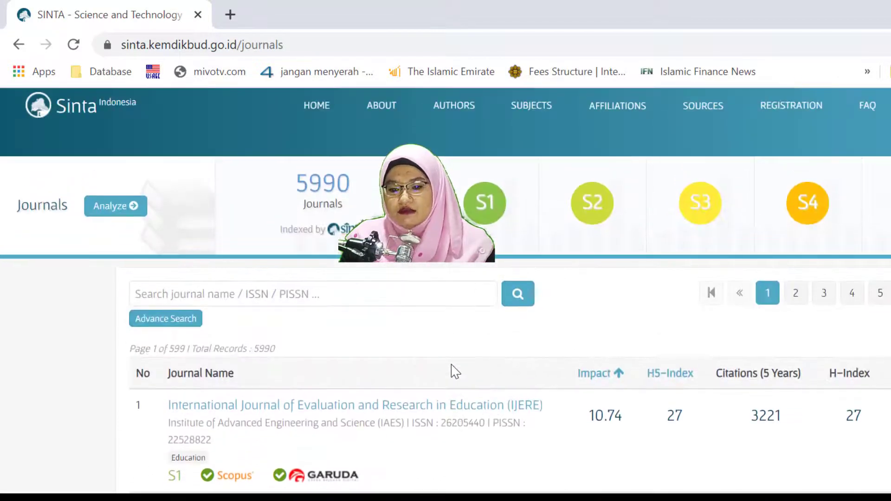